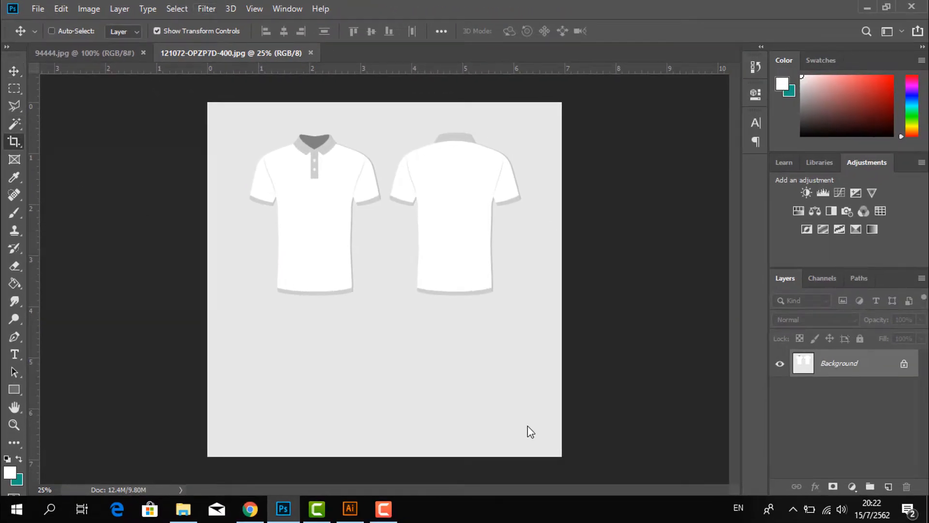
Crop away the empty area below the two shirts and fit the canvas on screen.
left_click_drag(385, 456, 388, 394)
key("Return")
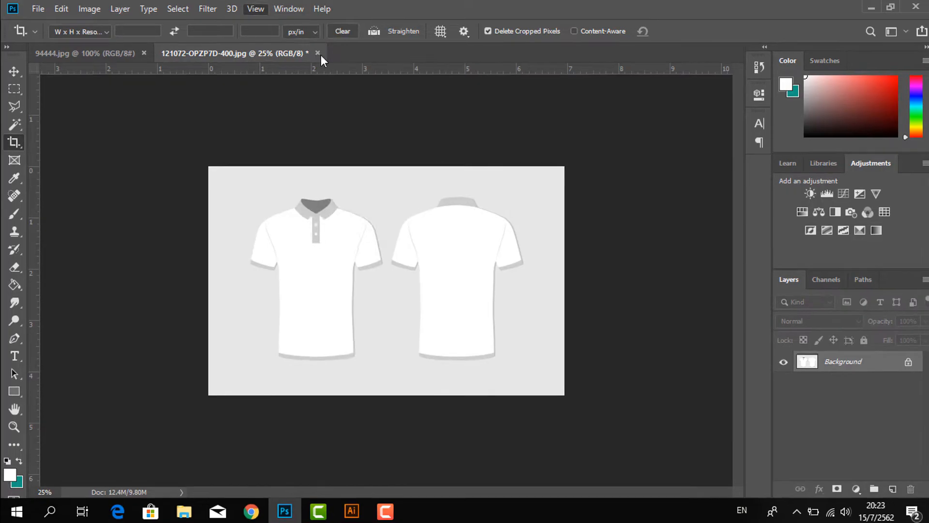
left_click(287, 9)
mouse_move(254, 8)
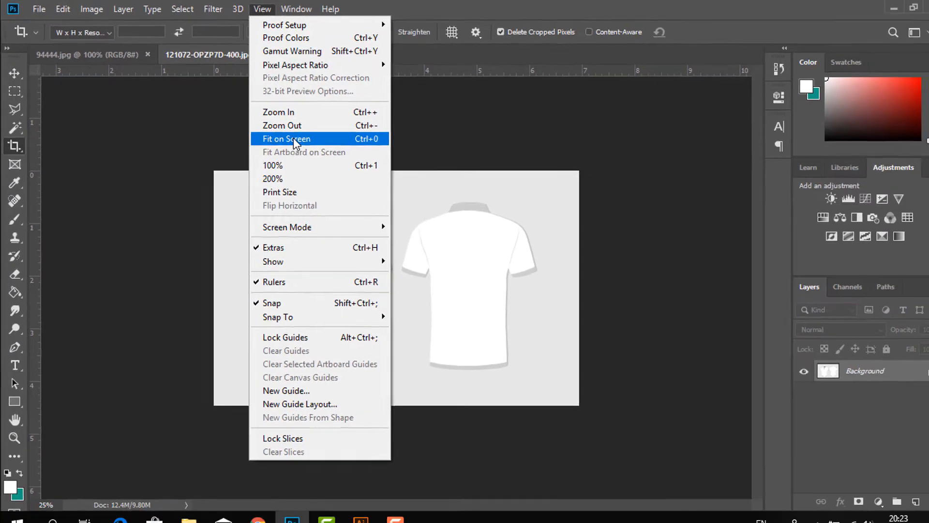
left_click(367, 176)
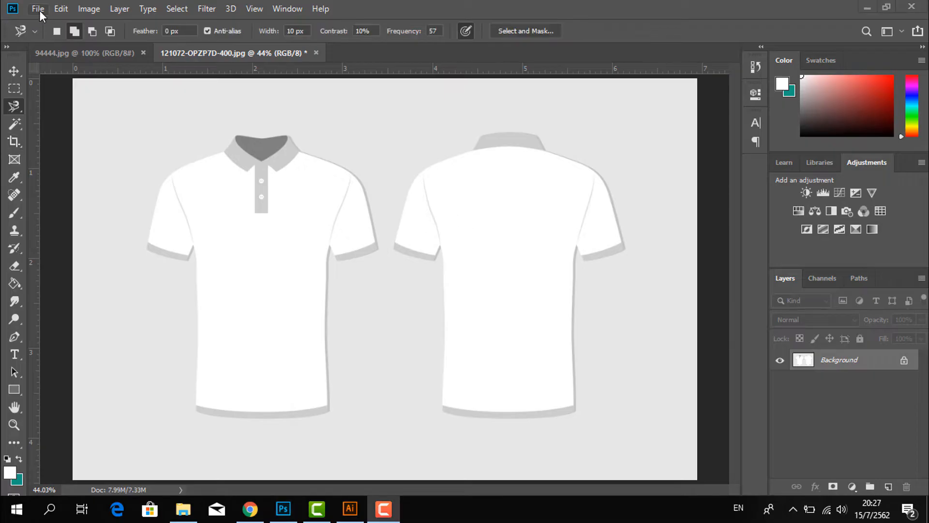
Open the image files S__8232993, 13260 and 90577 [Converted] together.
left_click(38, 9)
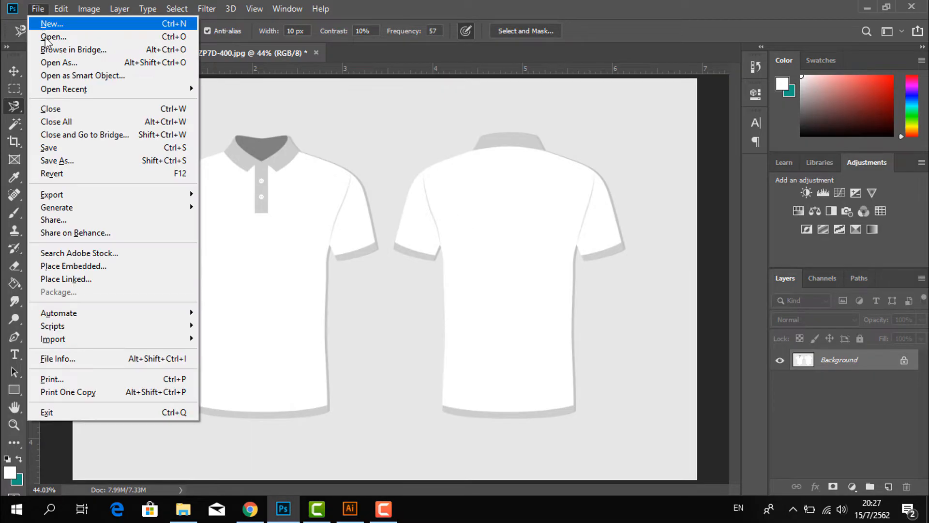
left_click(45, 37)
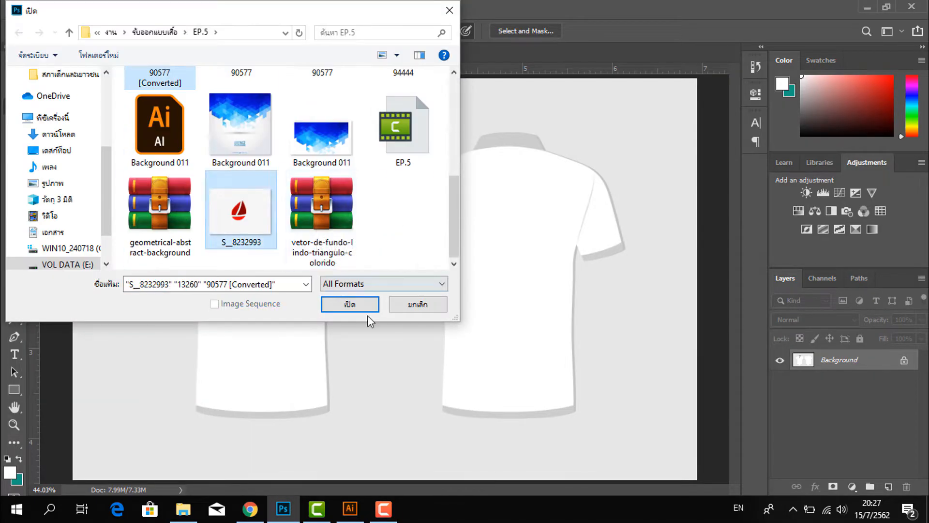
left_click(356, 300)
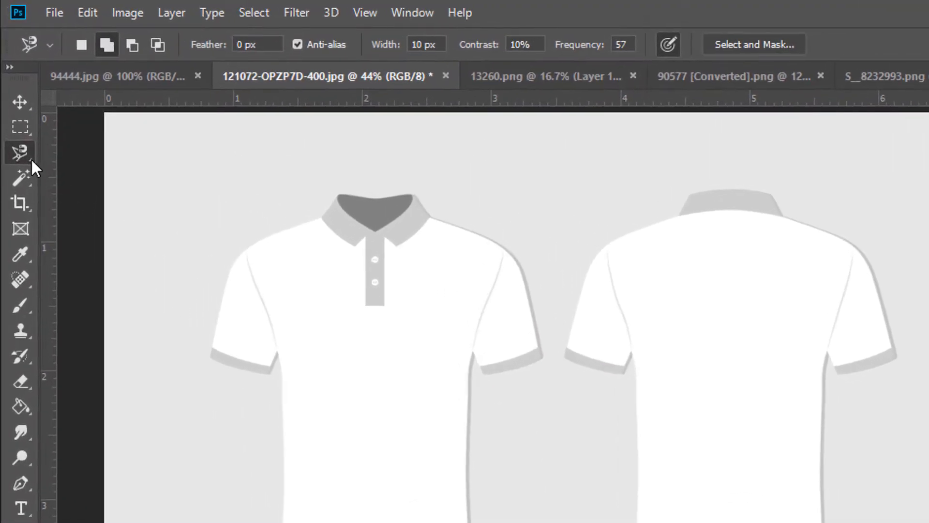
Select the grey cuff on the front shirt's left-hand sleeve with the Magnetic Lasso.
right_click(14, 106)
left_click(80, 188)
scroll(184, 381, "up", 3)
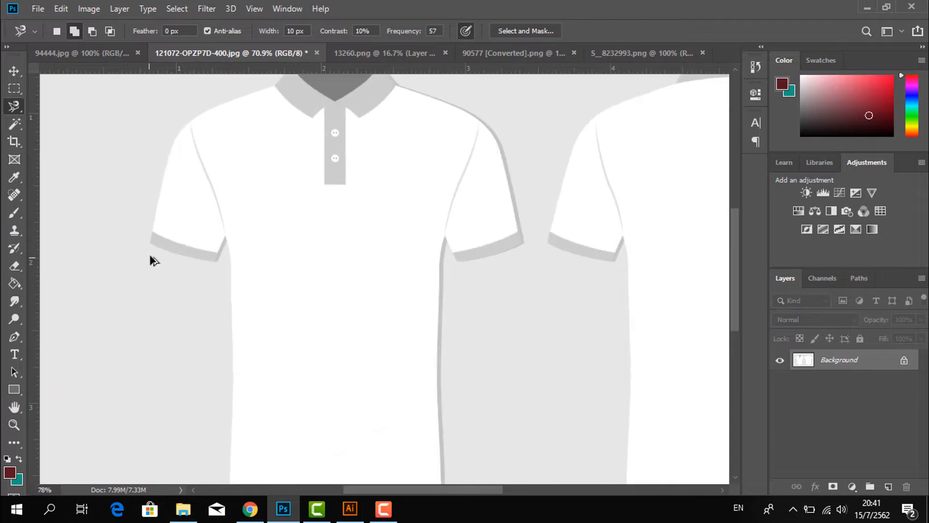
scroll(154, 260, "up", 3)
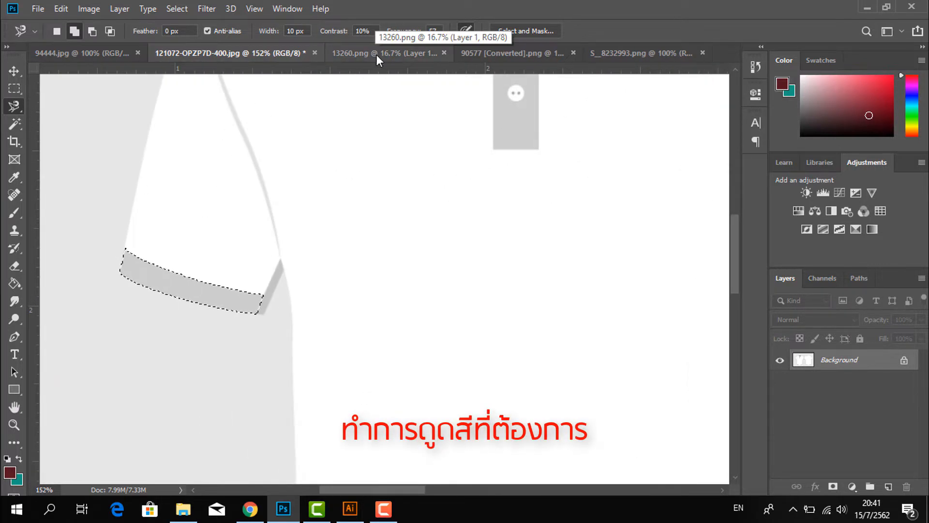
Set the foreground colour to the dark red 571722 of the triangle artwork in 90577 [Converted].png.
left_click(512, 53)
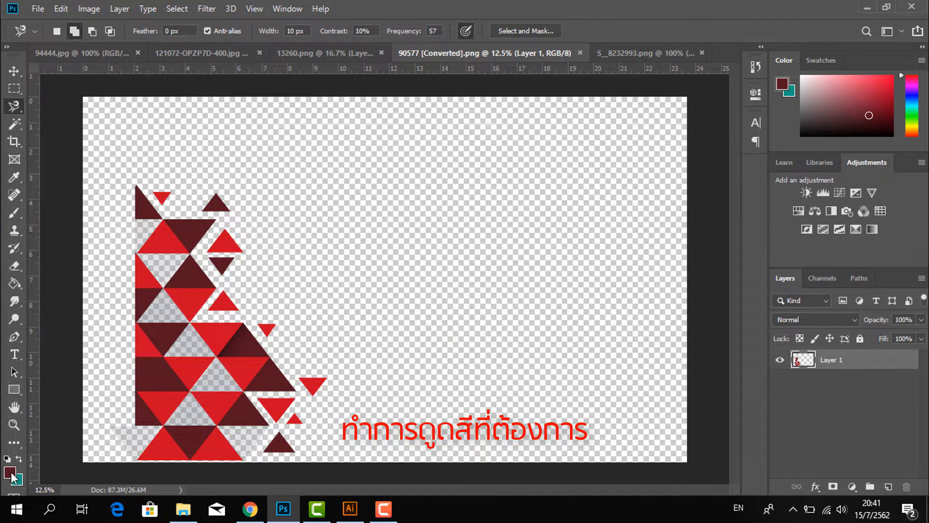
left_click(11, 473)
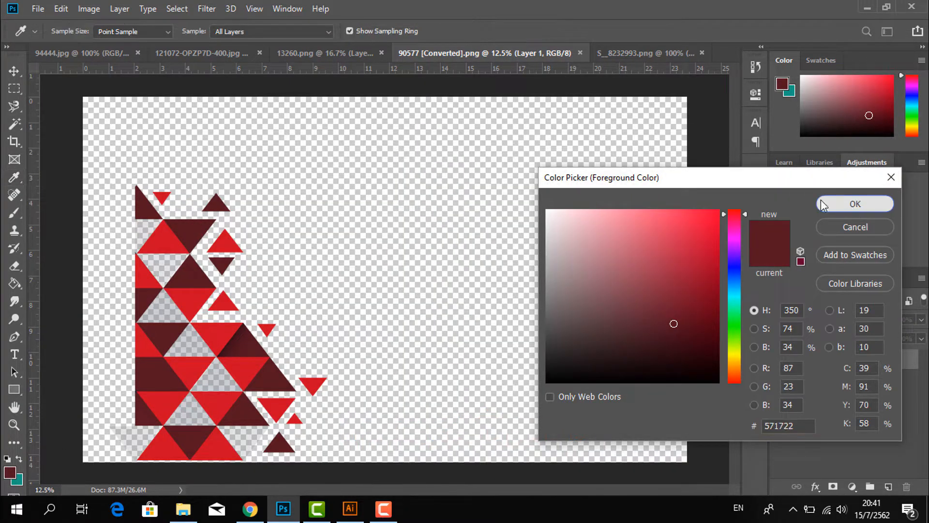
left_click(822, 204)
Fill the selected sleeve cuff in the shirt template with the dark red using the Paint Bucket, and deselect it.
left_click(191, 53)
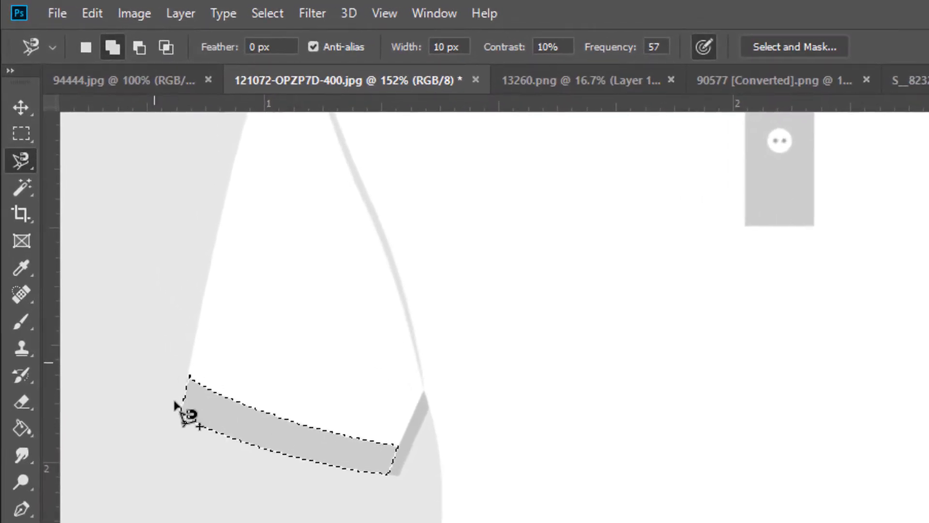
left_click(20, 431)
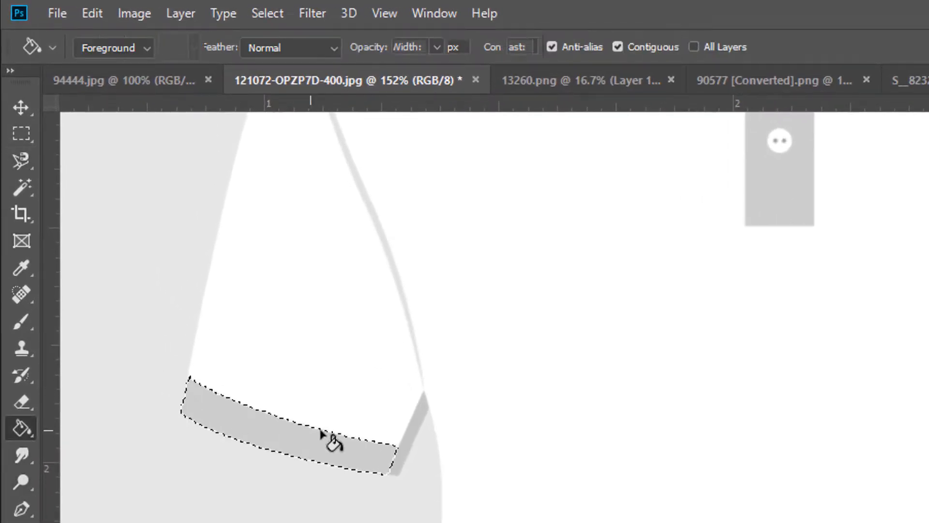
left_click(467, 496)
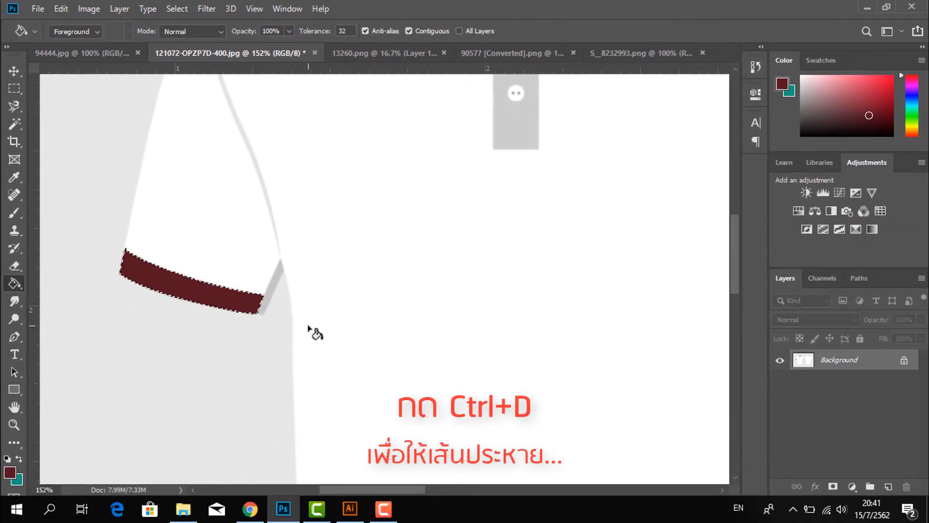
key("ctrl+d")
Outline the collar and remaining trims of both shirts with the Magnetic Lasso and fill them with the same dark red.
scroll(307, 327, "down", 1)
scroll(323, 315, "down", 3)
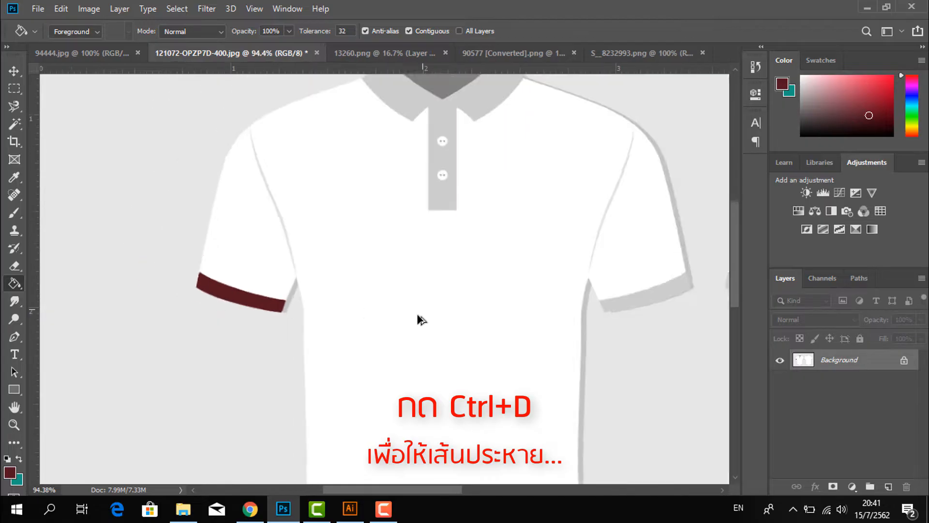
scroll(495, 183, "up", 3)
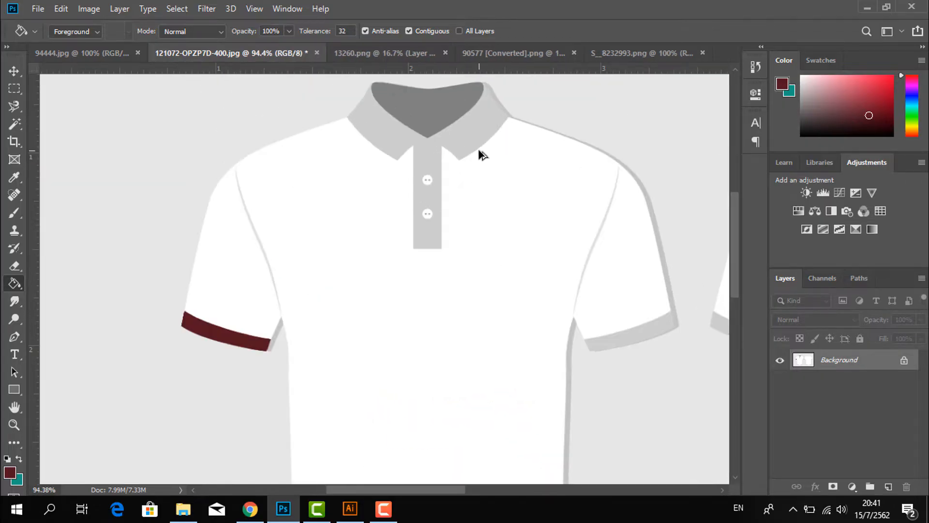
scroll(481, 154, "down", 3)
key("l")
scroll(462, 184, "up", 4)
left_click(356, 120)
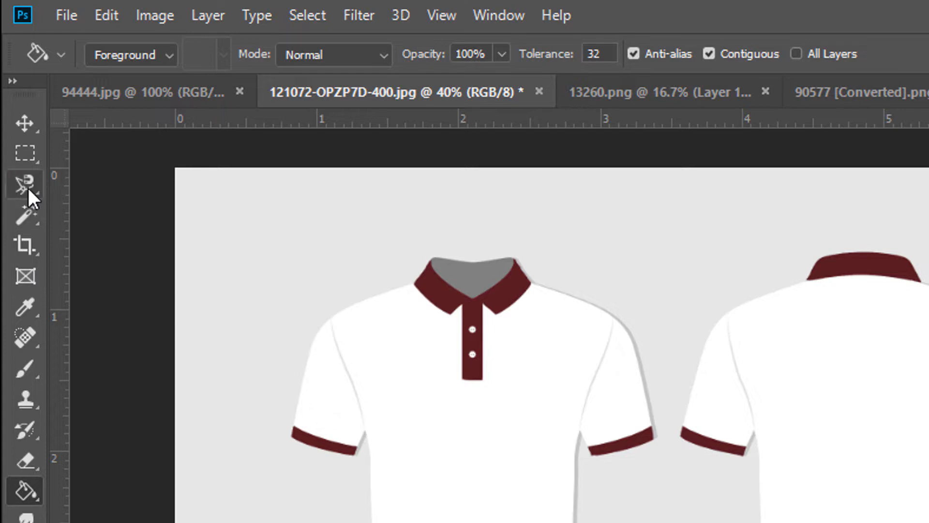
Select the grey neck opening inside the front shirt's collar with the Magic Wand.
left_click(32, 216)
left_click(114, 220)
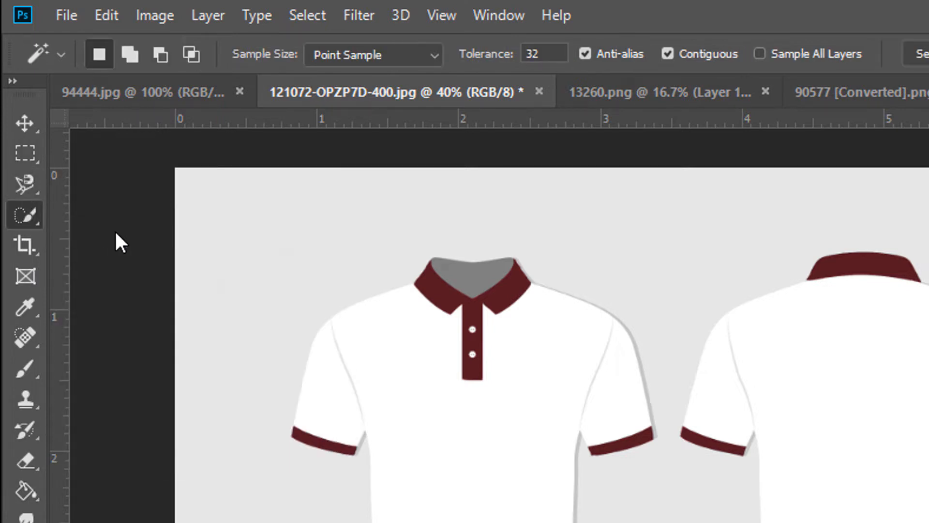
left_click(19, 213)
left_click(129, 238)
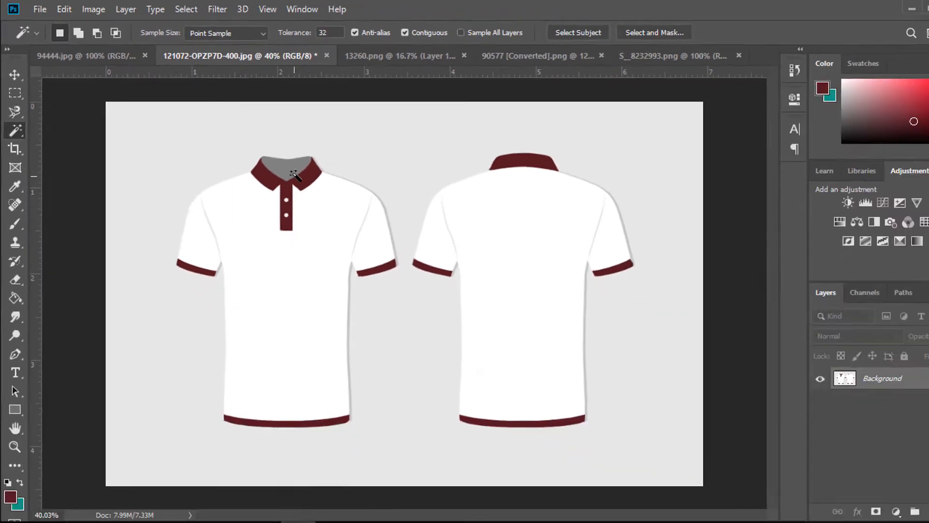
left_click(471, 274)
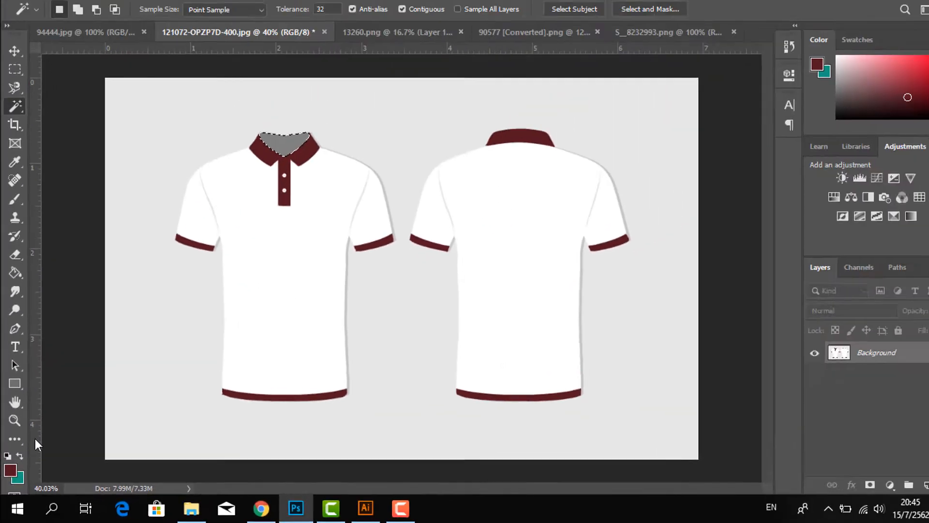
Fill the selected neck opening with white (ffffff) and clear the selection.
left_click(19, 441)
left_click(510, 114)
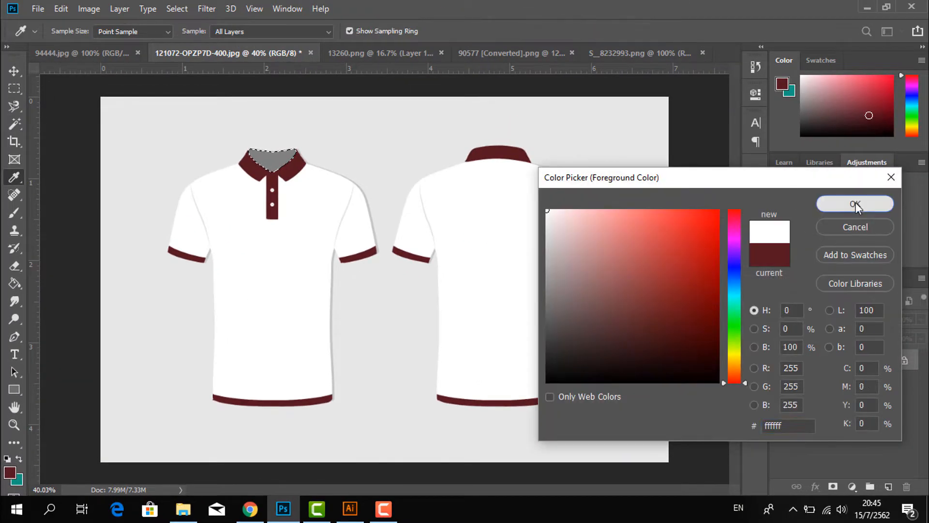
left_click(855, 204)
left_click(15, 283)
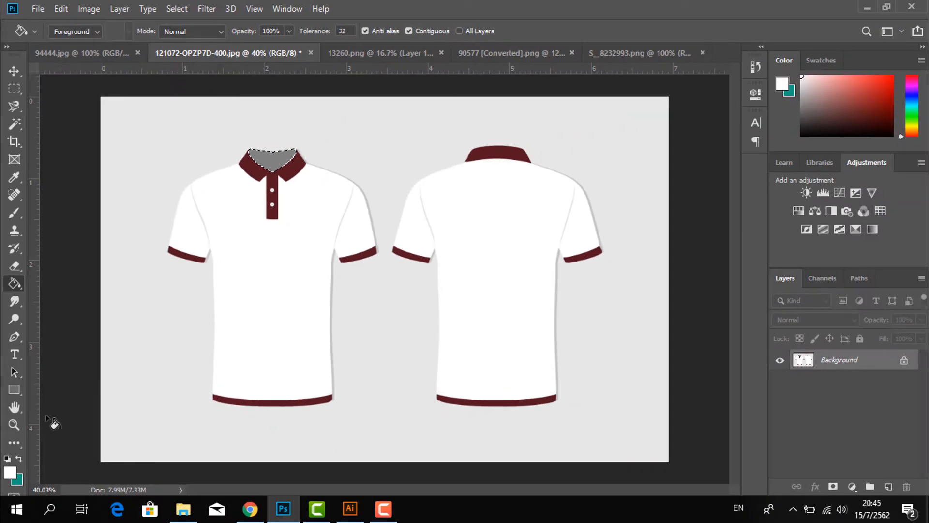
key("ctrl+d")
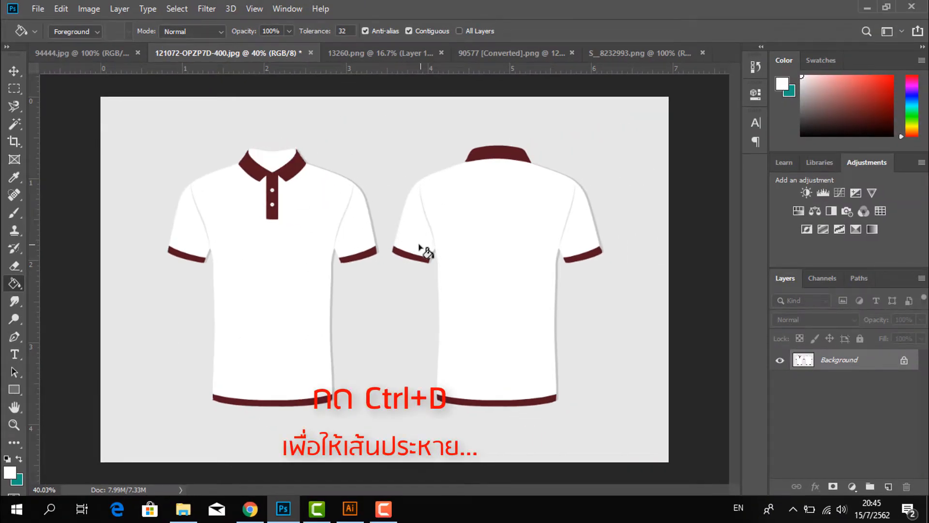
Move the triangle artwork from 90577 [Converted].png into the shirt template document.
left_click(390, 50)
left_click(514, 52)
left_click(19, 101)
left_click_drag(294, 400, 297, 132)
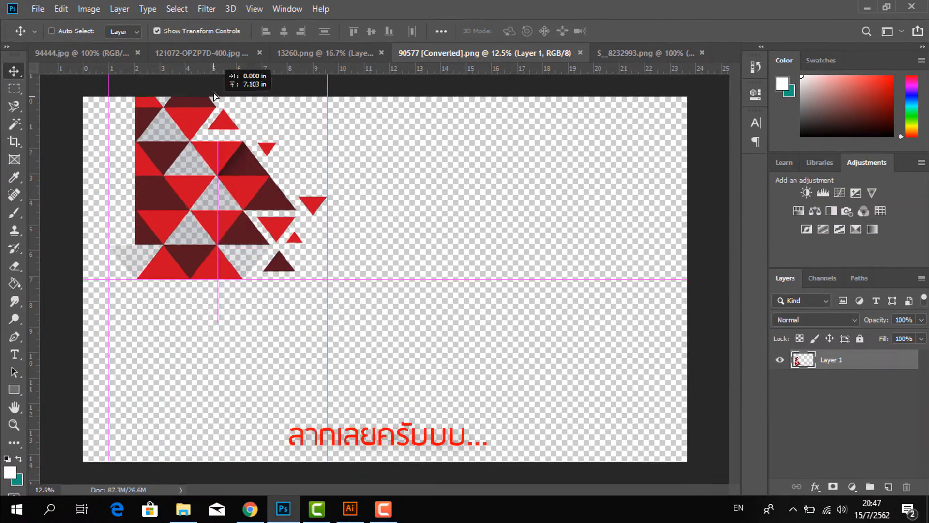
left_click_drag(213, 96, 282, 293)
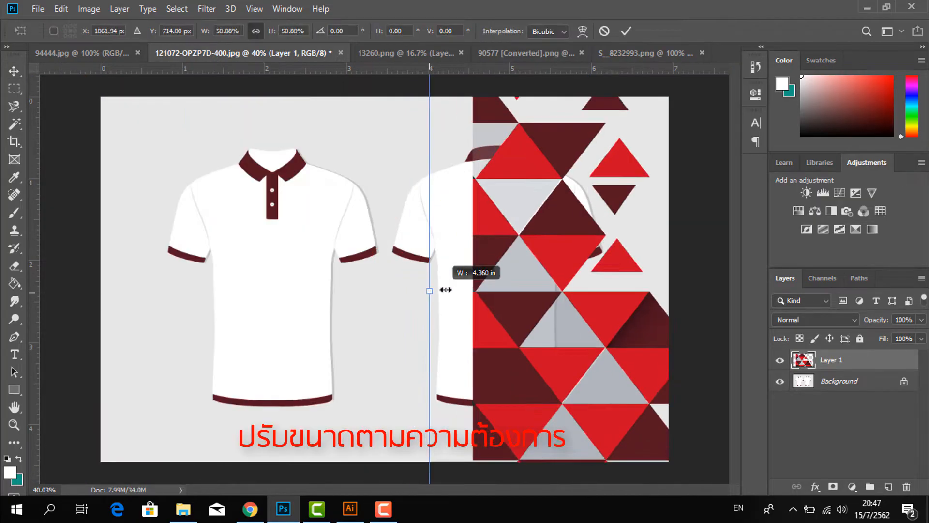
Scale down the triangle pattern and place it on the lower body of the front shirt.
left_click_drag(446, 290, 527, 289)
left_click_drag(581, 289, 324, 249)
left_click_drag(266, 251, 369, 251)
left_click_drag(412, 251, 283, 280)
left_click_drag(329, 274, 306, 337)
left_click_drag(265, 282, 245, 268)
key("Return")
Flip the triangle pattern horizontally and align it with the front shirt's right-hand edge above the hem.
left_click(67, 8)
mouse_move(233, 316)
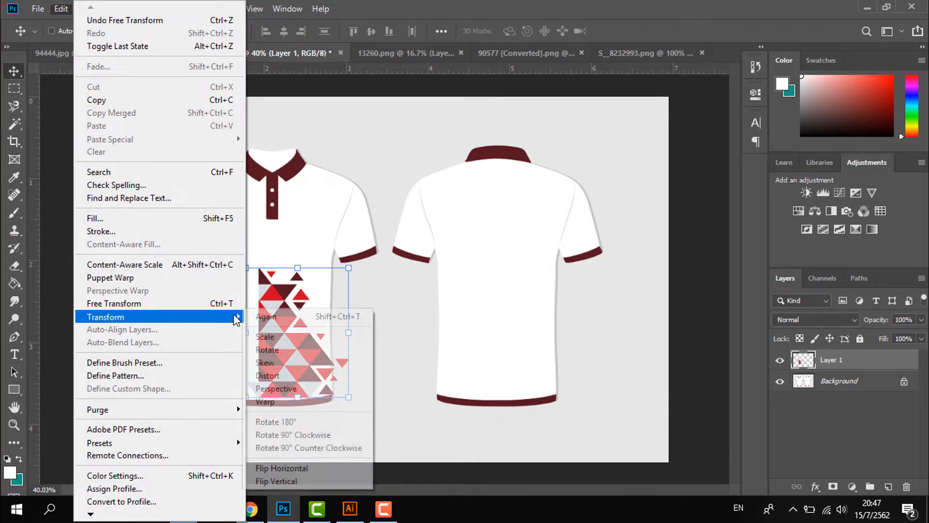
left_click(324, 466)
mouse_move(341, 336)
left_mouse_down()
mouse_move(311, 338)
mouse_move(327, 339)
left_mouse_up()
Hide the pattern layer and, on the Background, select the area outside the front shirt's right-hand side and hem with the Magnetic Lasso.
left_click(839, 381)
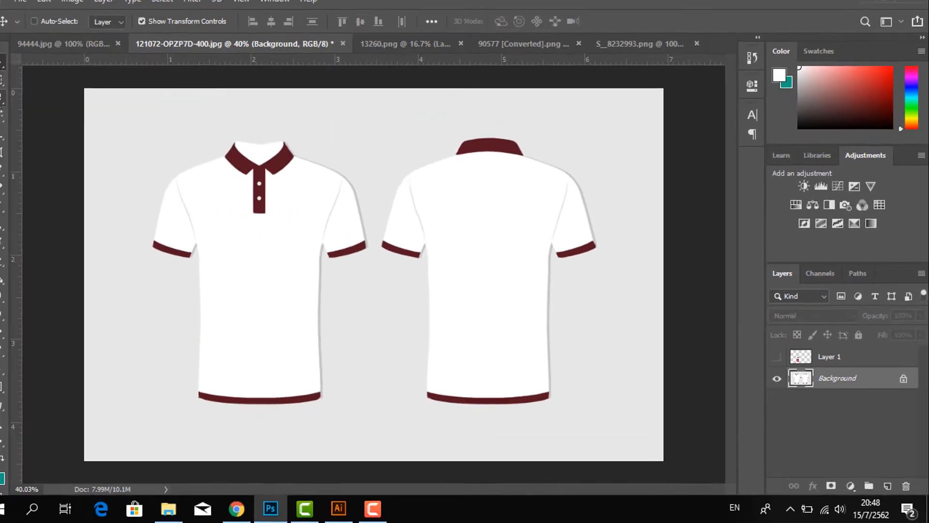
left_click(14, 107)
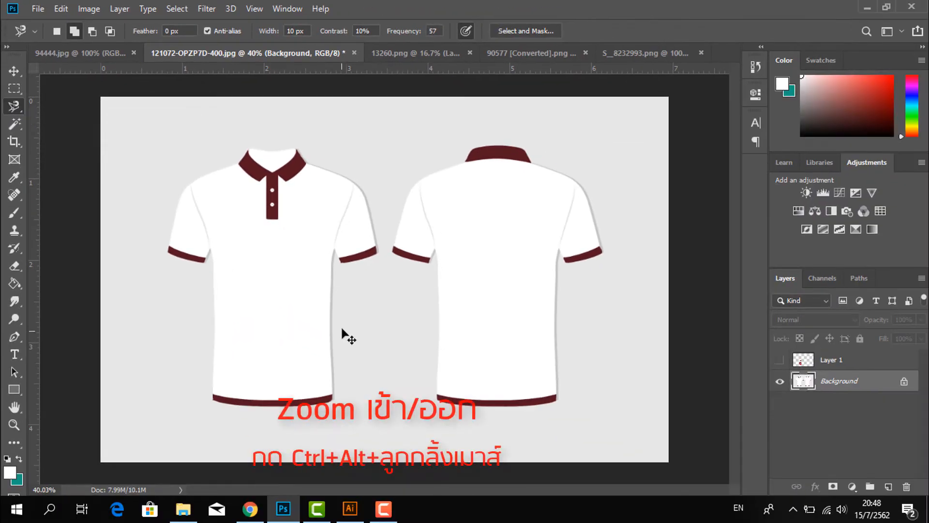
scroll(368, 323, "up", 2)
scroll(368, 323, "up", 3)
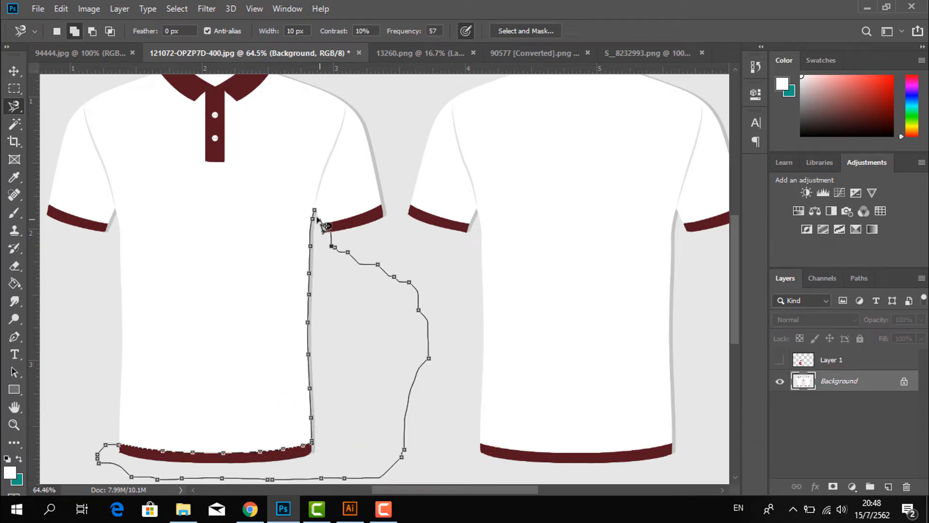
left_click(314, 212)
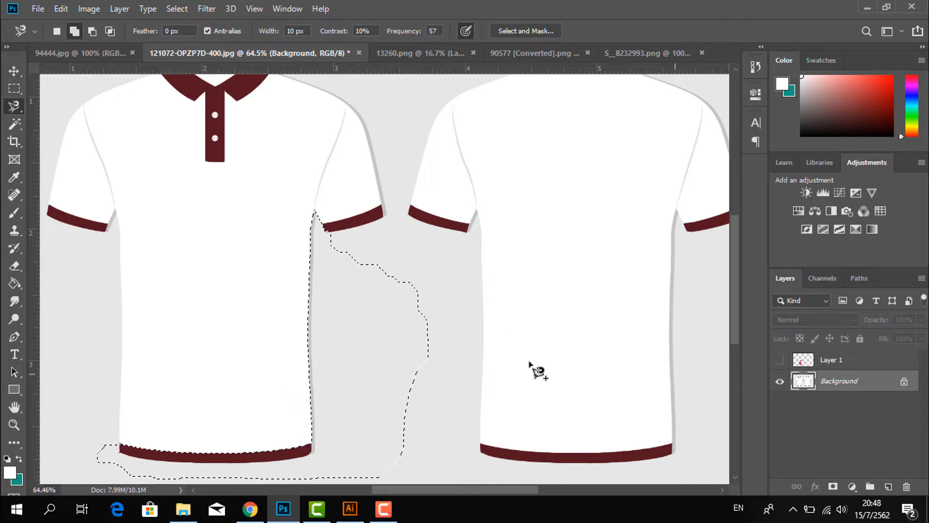
scroll(552, 372, "down", 1)
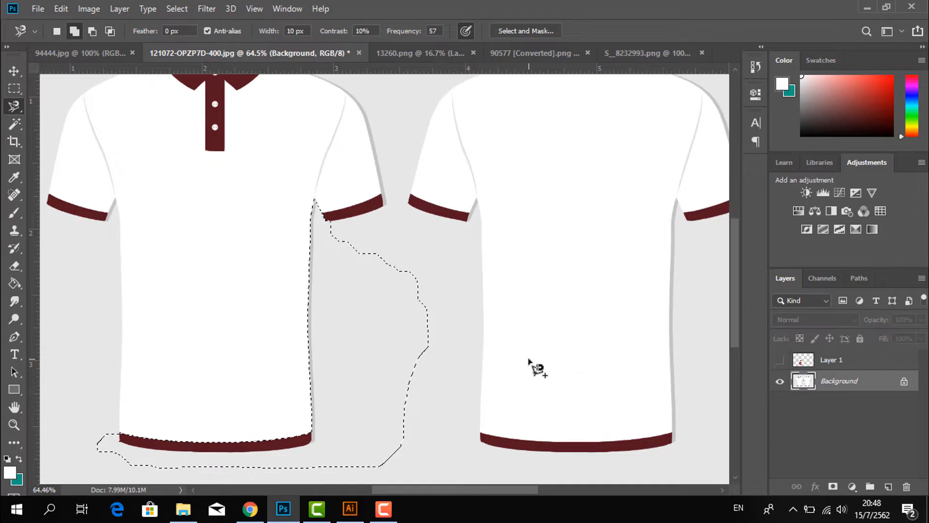
Show Layer 1 again, delete the pattern parts inside the selection and deselect.
left_click(780, 361)
left_click(830, 359)
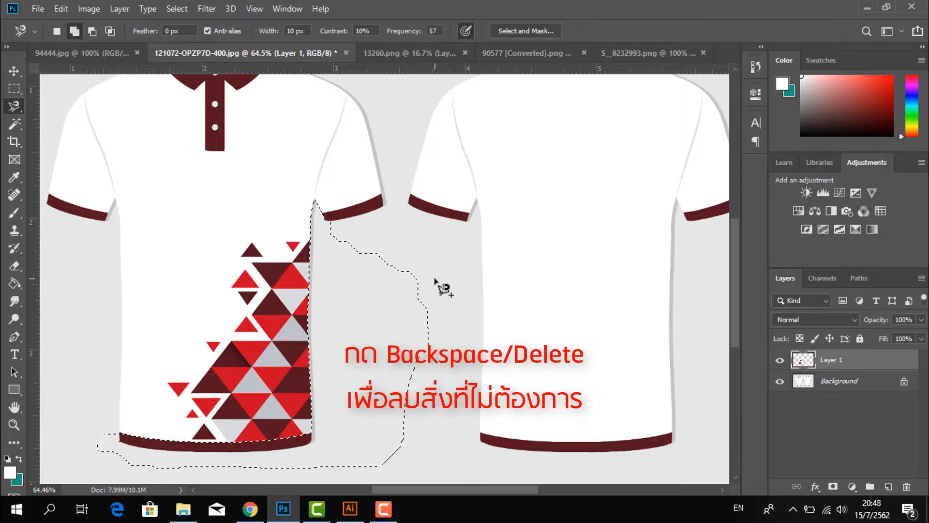
scroll(398, 291, "down", 4)
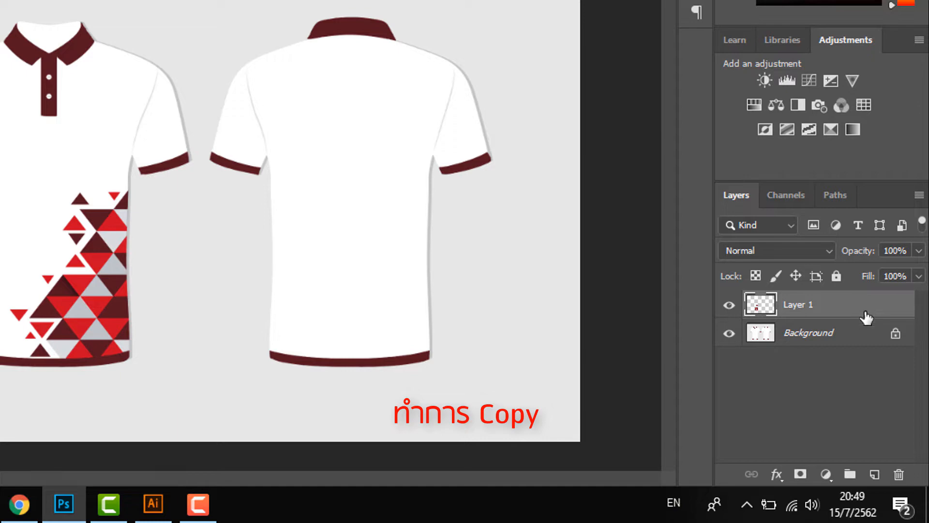
Duplicate Layer 1 and move the copied pattern onto the lower body of the back shirt.
left_click_drag(866, 317, 874, 474)
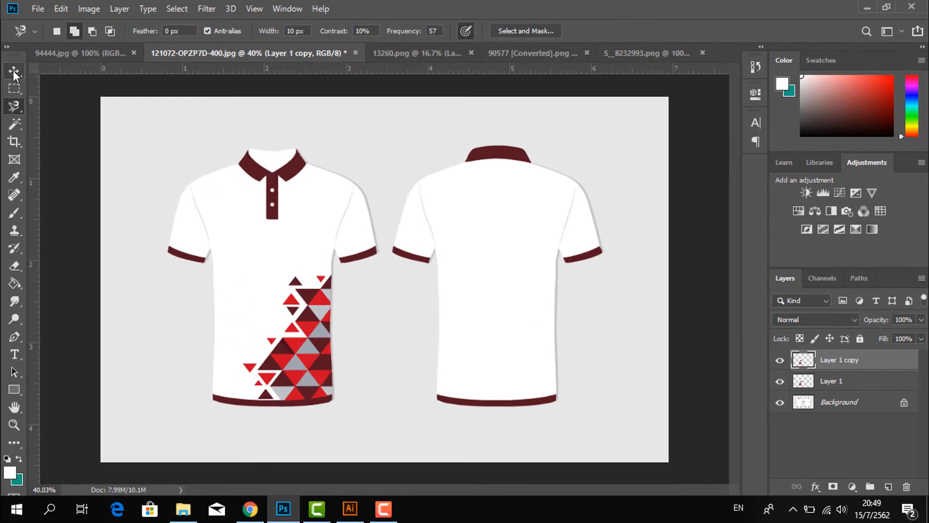
left_click(0, 0)
left_click_drag(119, 299, 289, 299)
left_click_drag(449, 355, 505, 340)
Flip the copied pattern horizontally so it follows the back shirt's left-hand edge.
left_click(61, 9)
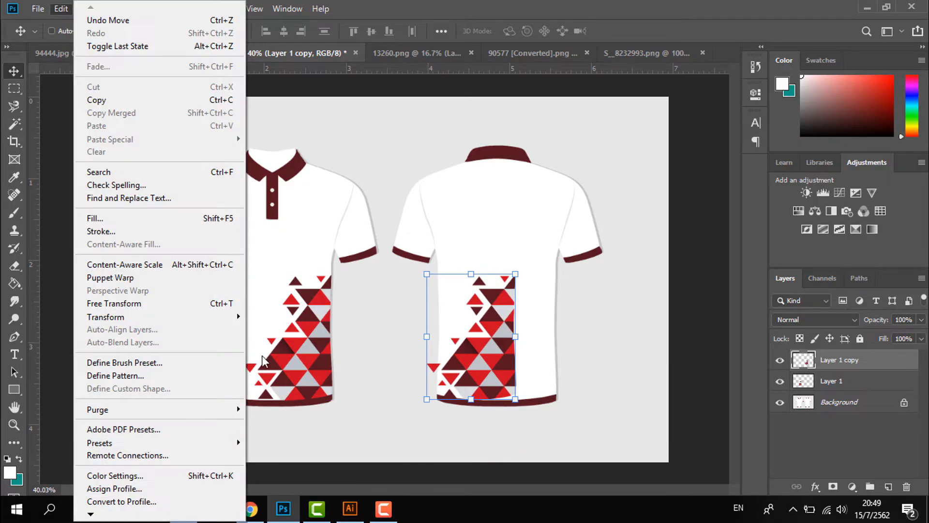
mouse_move(225, 318)
left_click(334, 464)
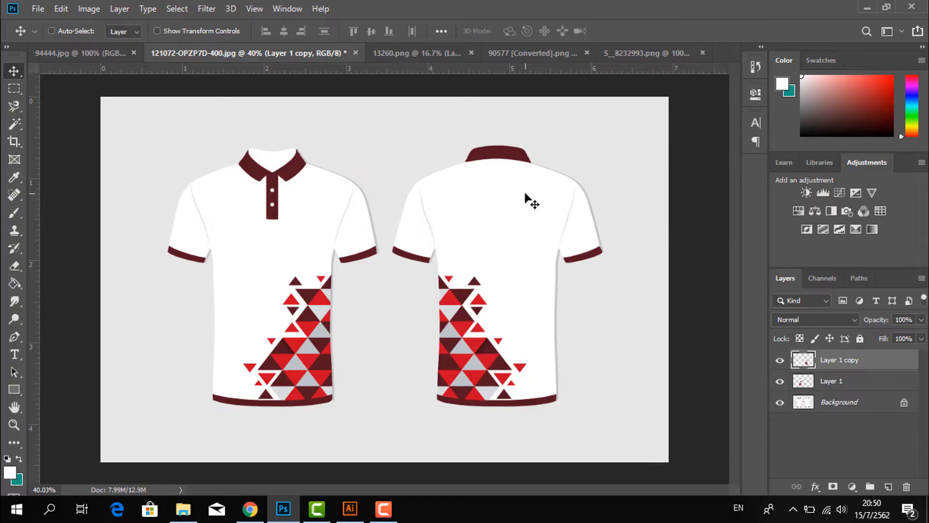
Bring the triangle pattern from 13260.png into the shirt document and scale it down over the front shirt's left-hand shoulder.
left_click(425, 52)
left_click_drag(364, 217, 313, 253)
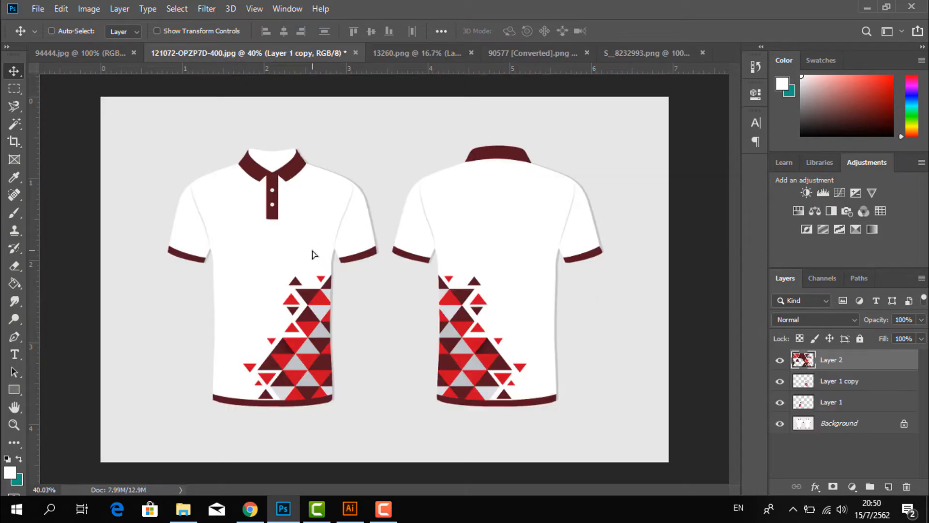
key("ctrl+t")
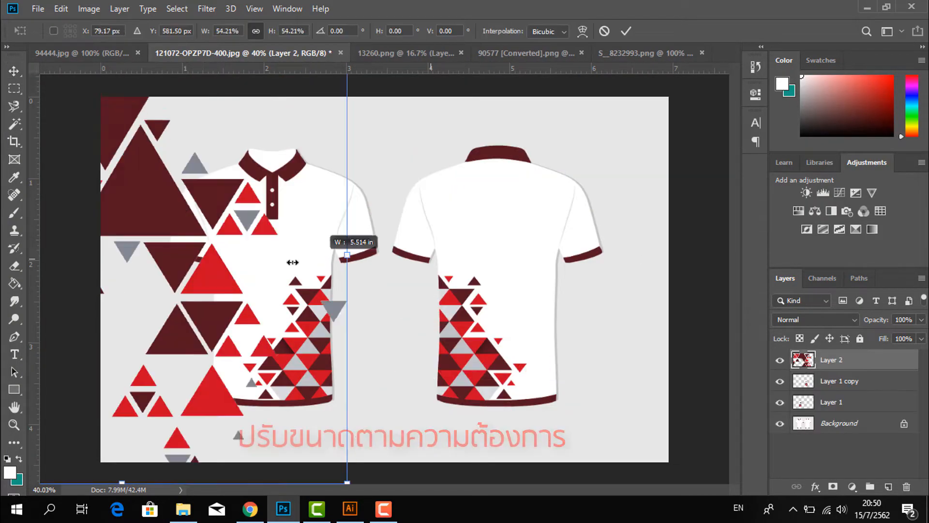
left_click_drag(292, 262, 216, 261)
left_click_drag(145, 258, 397, 259)
left_click_drag(469, 257, 227, 257)
left_click_drag(171, 230, 217, 179)
left_click_drag(271, 206, 262, 206)
left_click_drag(221, 206, 263, 199)
left_click_drag(221, 188, 264, 203)
left_click_drag(215, 186, 216, 188)
left_click_drag(262, 242, 257, 237)
left_click_drag(222, 184, 224, 181)
key("Return")
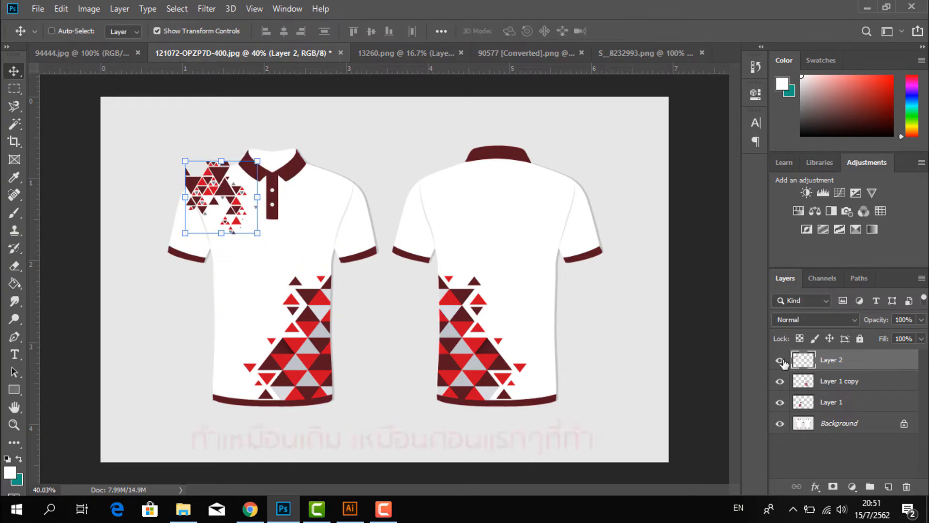
Hide Layer 2 and, on the Background, select the area outside the front shirt's left-hand shoulder, including the sleeve, with the Magnetic Lasso.
left_click(780, 360)
left_click(837, 425)
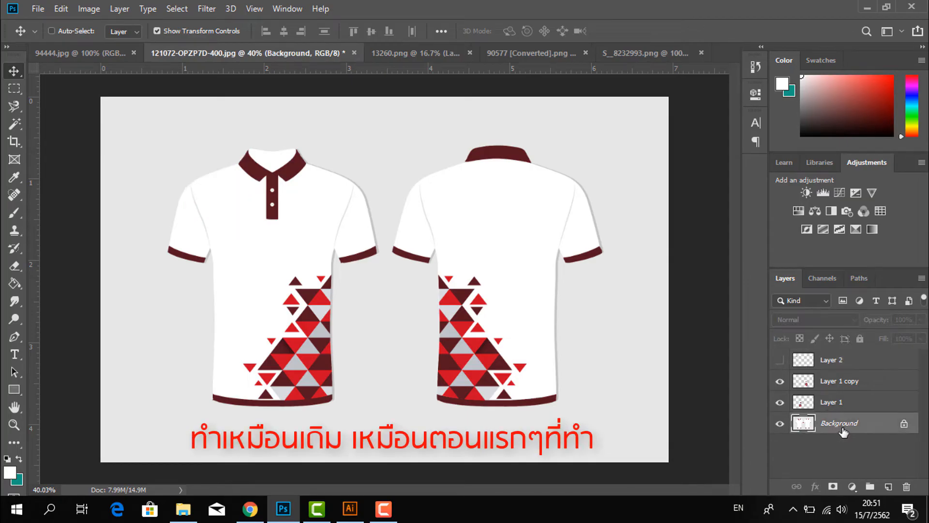
left_click(16, 112)
scroll(223, 189, "up", 1)
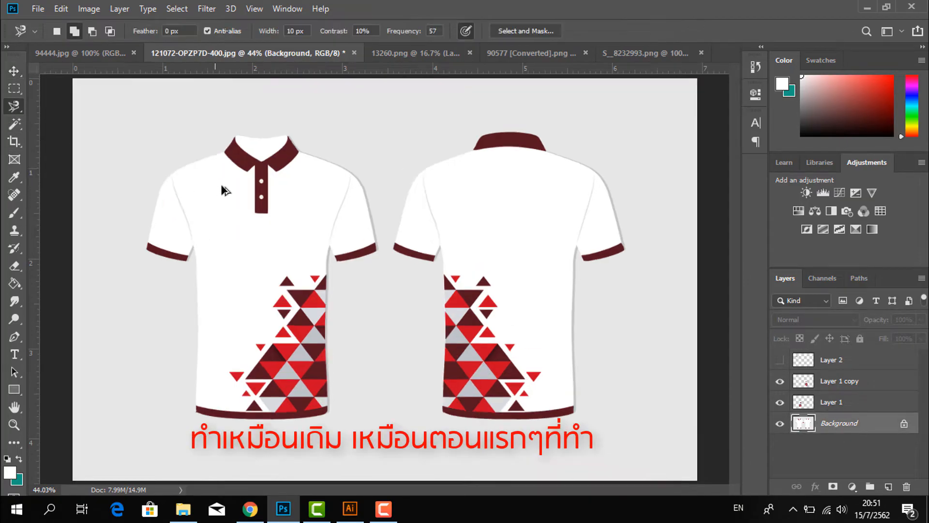
scroll(160, 148, "up", 4)
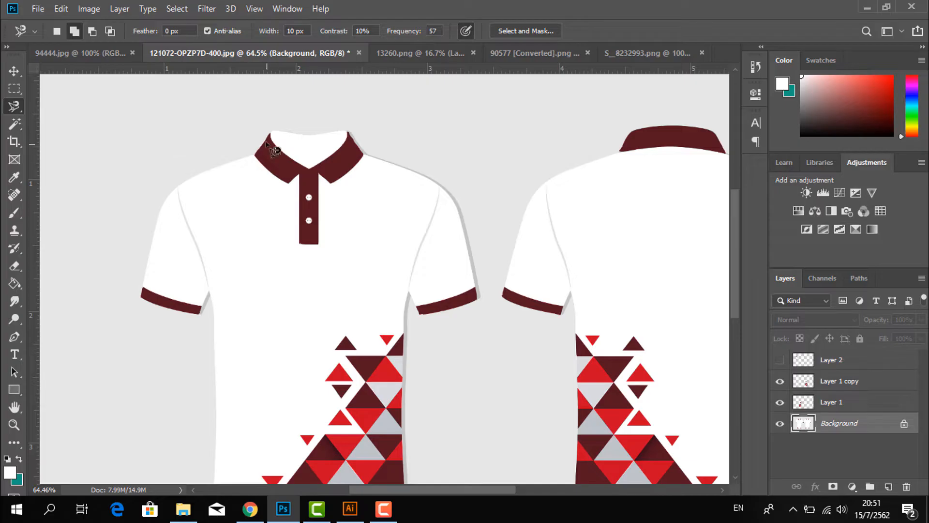
left_click(255, 156)
Show Layer 2 again, delete the shoulder pattern parts inside the selection and deselect.
left_click(779, 359)
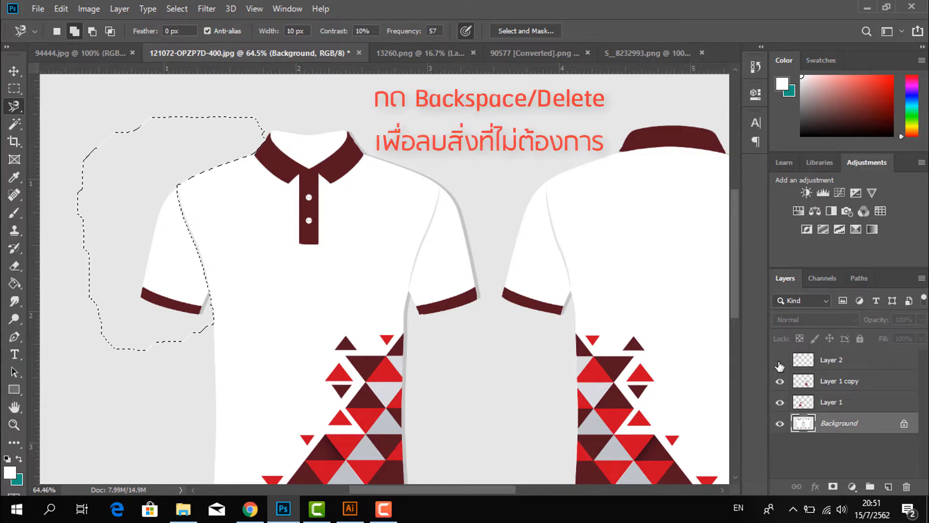
left_click(833, 365)
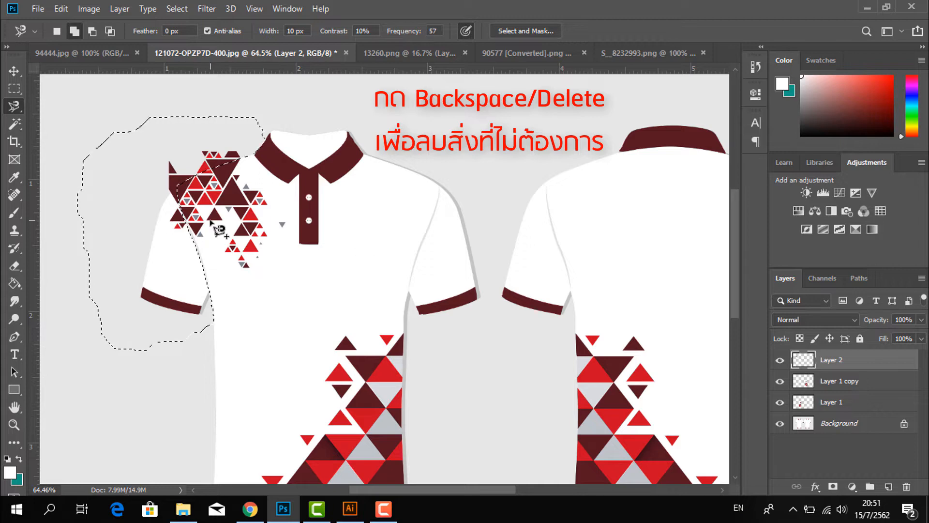
key("Delete")
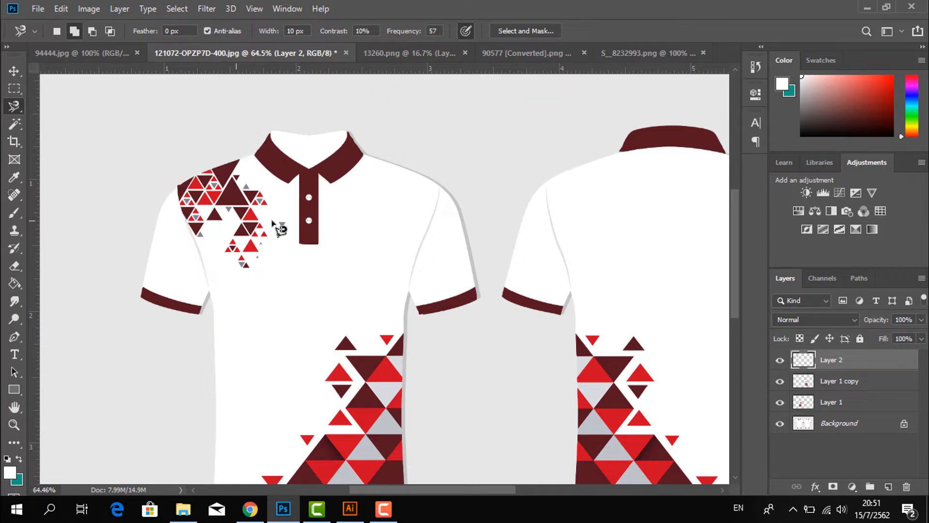
scroll(314, 225, "down", 3)
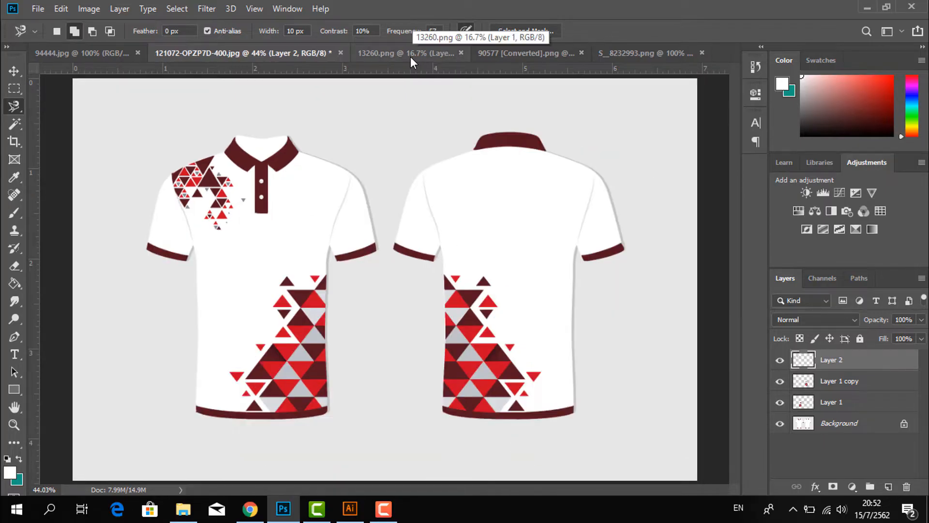
Bring the pattern from 90577 [Converted].png into the shirt document, scale it to about 9.3%, rotate it and place it over the front shirt's left-hand sleeve.
left_click(411, 57)
left_click(526, 56)
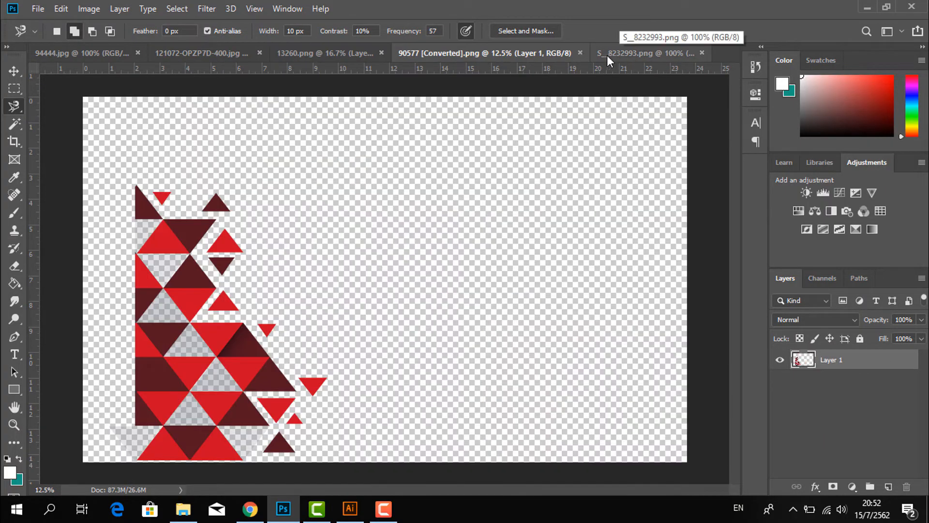
key("v")
left_click_drag(218, 345, 235, 332)
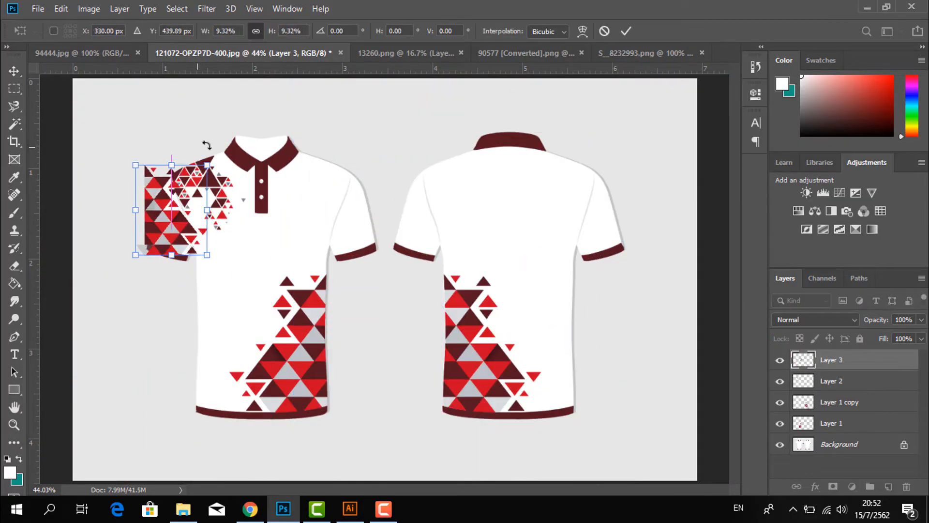
left_click_drag(207, 146, 220, 161)
left_click_drag(218, 170, 188, 174)
key("Return")
Hide Layer 3 and, on the Background, select the area outside the front shirt's left-hand sleeve with the Magnetic Lasso.
left_click(780, 360)
left_click(835, 446)
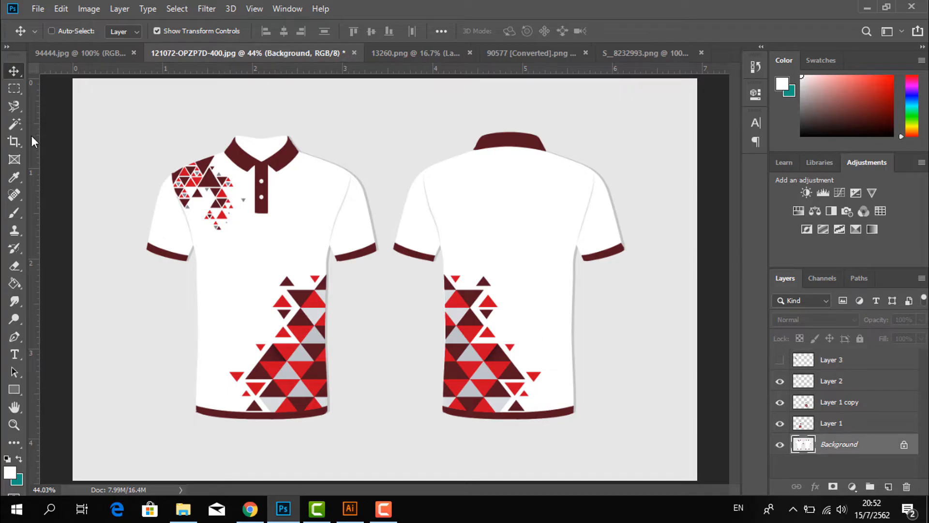
left_click(14, 106)
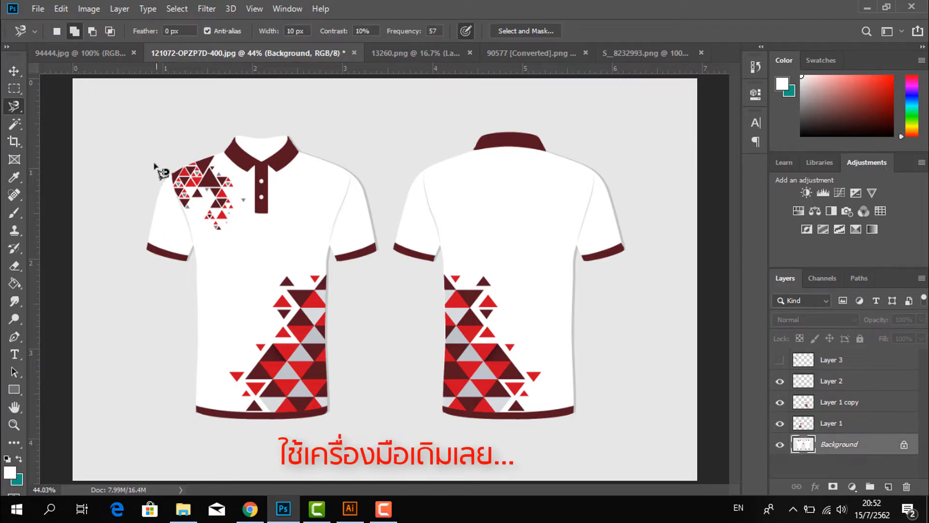
scroll(179, 191, "up", 3)
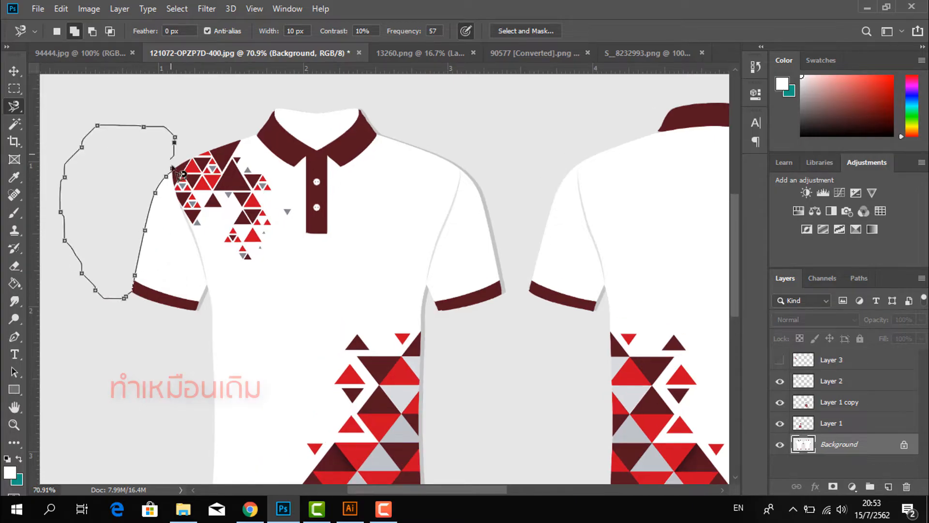
left_click(172, 168)
Show Layer 3 again, delete the sleeve pattern parts inside the selection and deselect.
left_click(779, 359)
left_click(851, 363)
key("Delete")
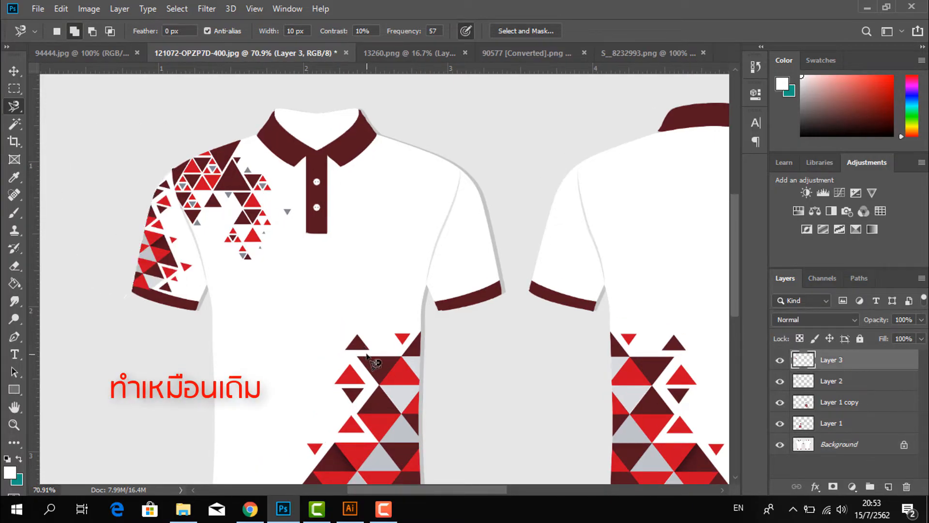
scroll(359, 336, "down", 3)
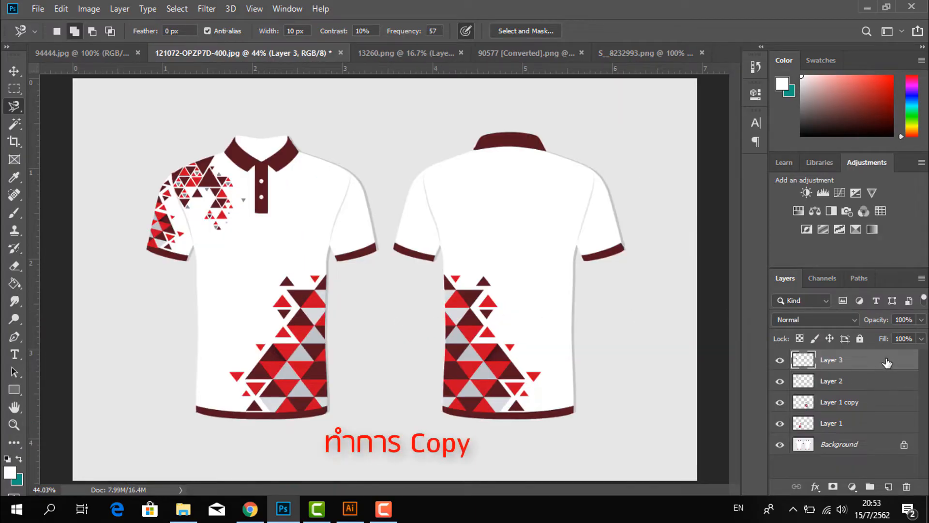
Duplicate Layer 3 and move the copied sleeve pattern onto the back shirt's right-hand sleeve.
left_click_drag(887, 363, 889, 486)
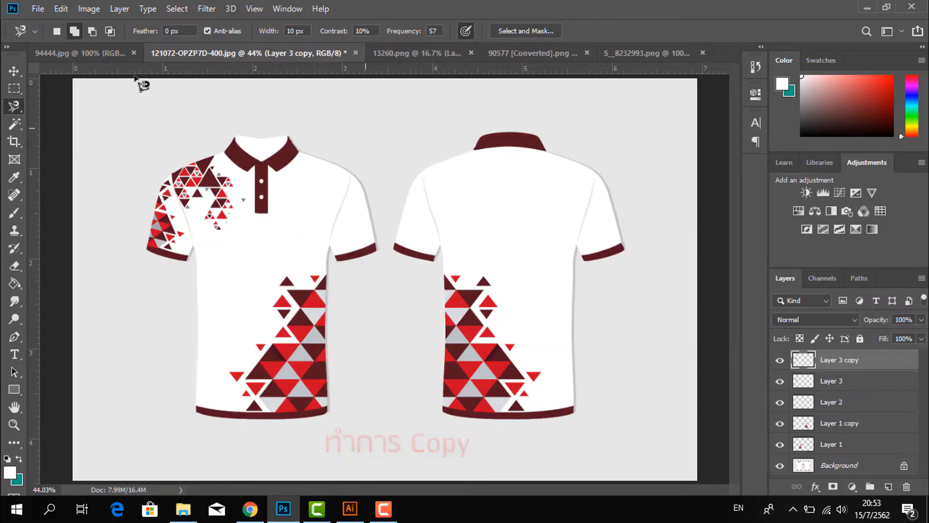
left_click(18, 70)
left_click_drag(167, 220, 596, 220)
Flip the copied sleeve pattern horizontally and adjust its fit along the outer edge of the back shirt's right-hand sleeve.
left_click(61, 9)
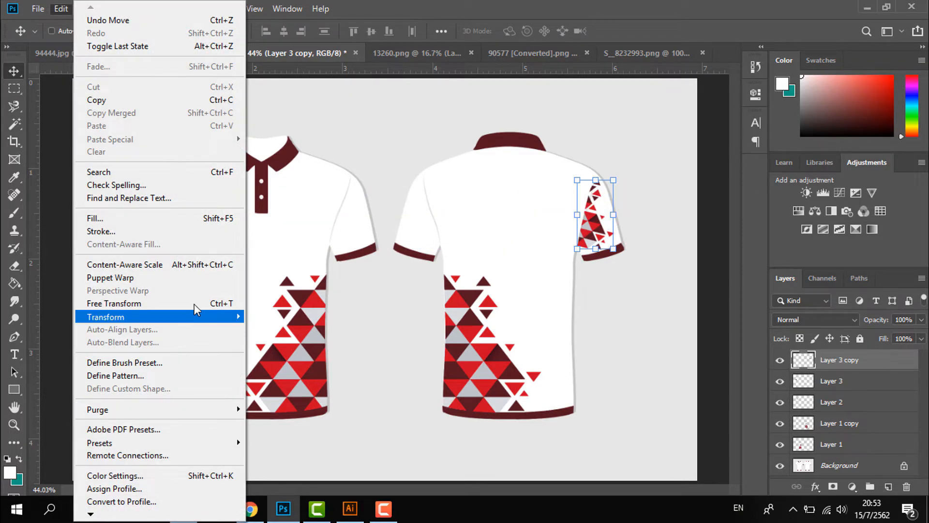
mouse_move(206, 316)
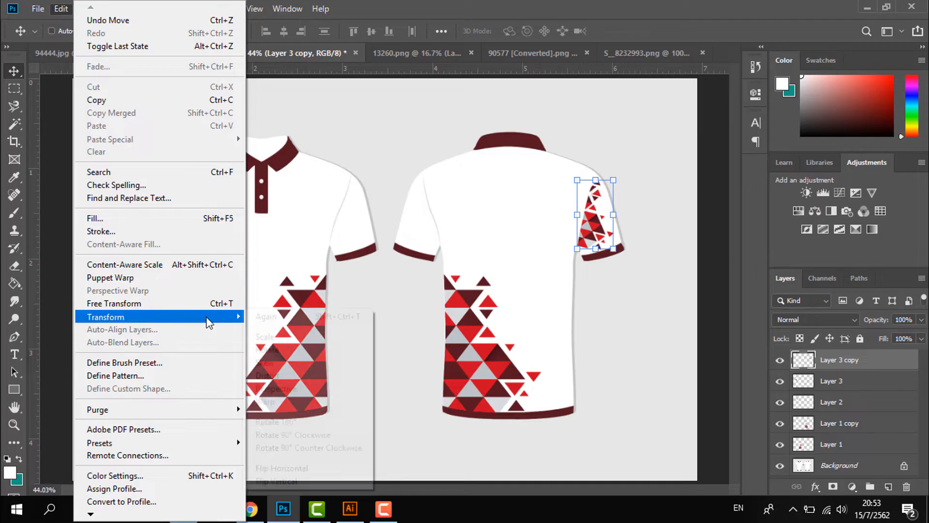
left_click(314, 466)
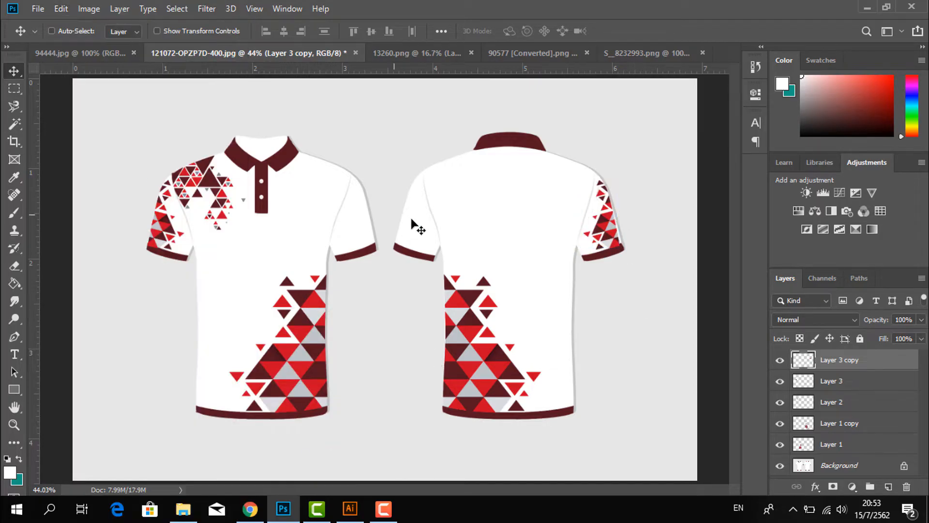
left_click_drag(474, 225, 476, 228)
key("ctrl+t")
left_click_drag(572, 161, 566, 165)
key("Return")
left_click_drag(501, 228, 502, 229)
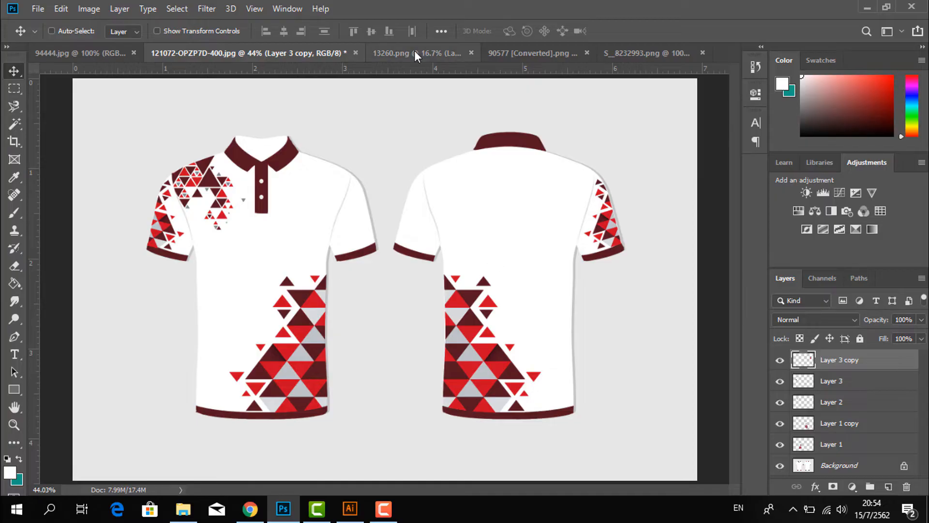
Copy the whole sailboat logo image from S__8232993.png and paste it into the shirt document.
left_click(414, 50)
left_click(536, 53)
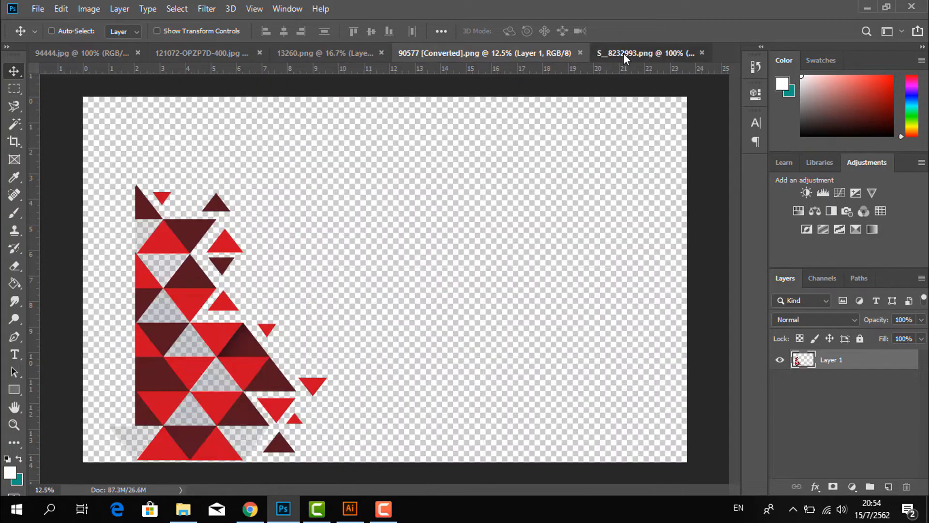
left_click(623, 53)
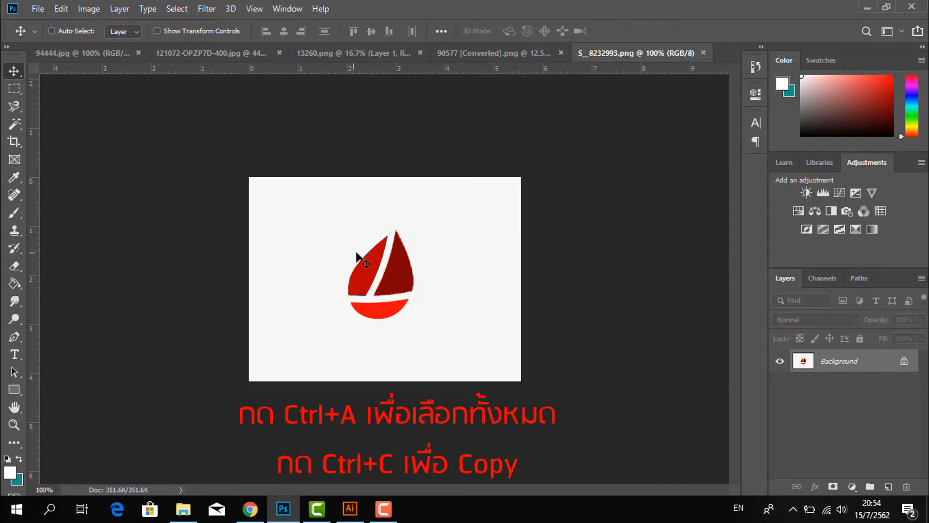
left_click(201, 53)
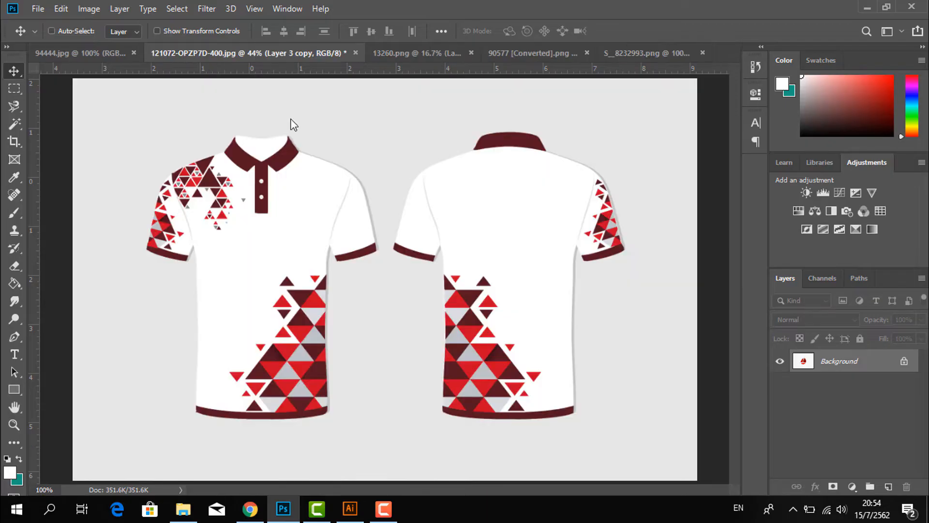
key("ctrl+v")
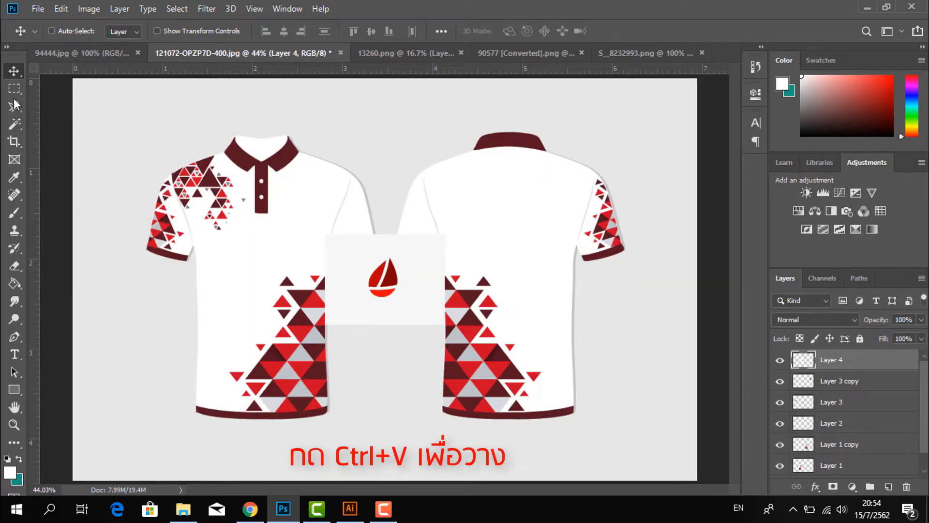
Scale the pasted logo to 41% and place it on the front shirt's chest, to the right of the button placket.
left_click(164, 30)
left_click_drag(445, 279, 308, 202)
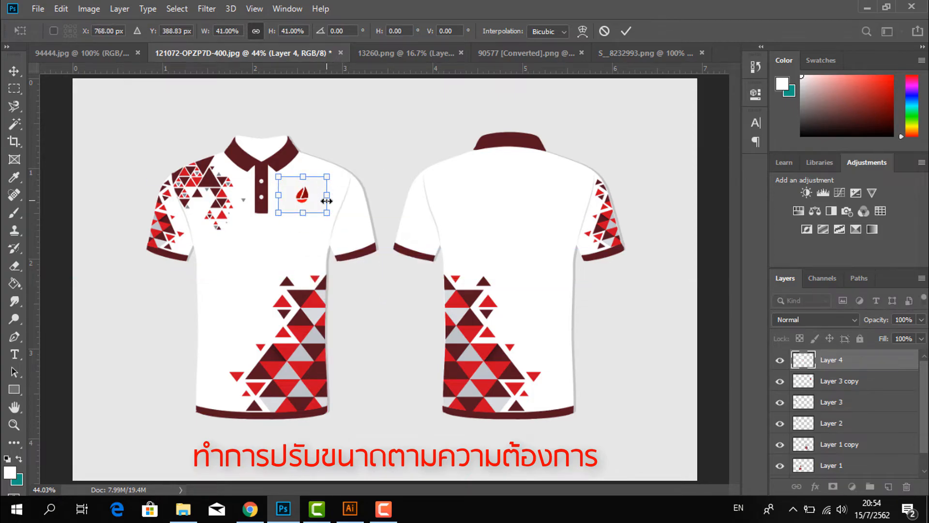
key("Return")
Remove the logo's light background with the Magic Wand, deselect, and slightly enlarge the sailboat on the chest.
left_click(15, 123)
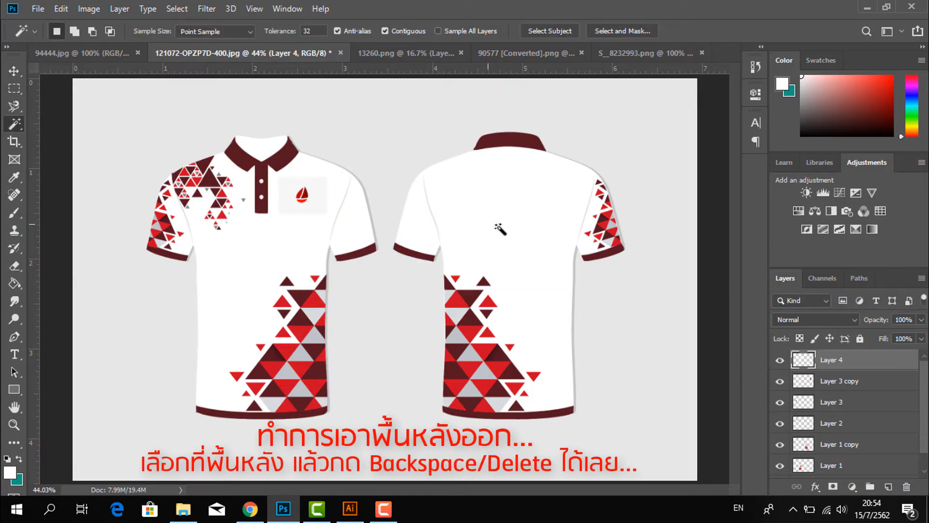
key("Delete")
key("ctrl+d")
left_click(13, 71)
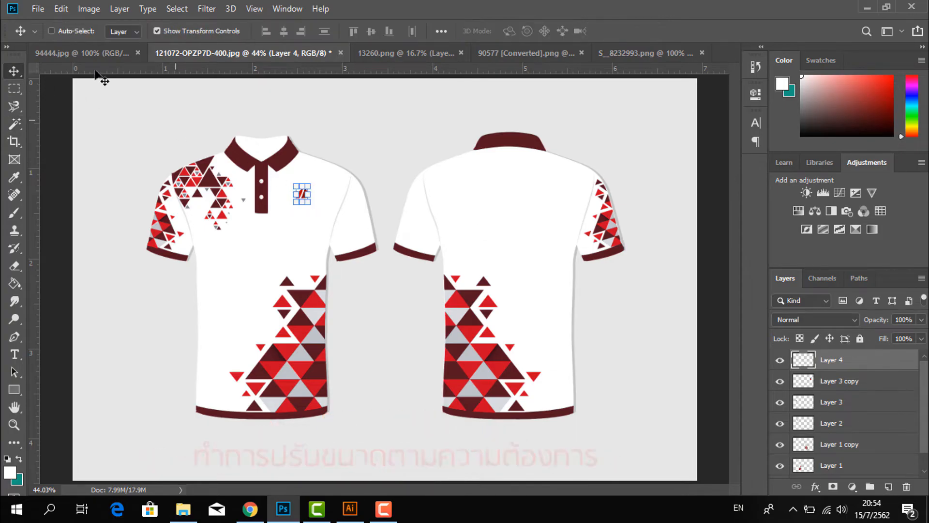
left_click_drag(310, 206, 312, 210)
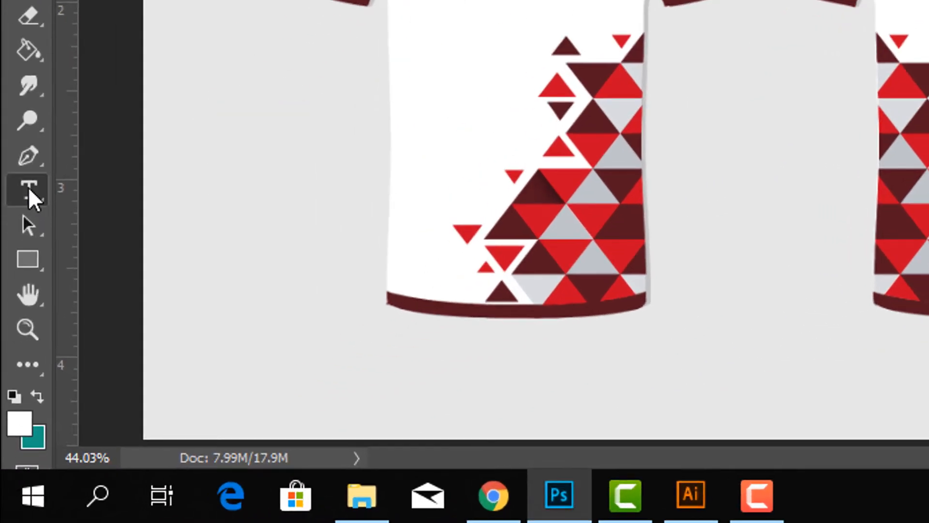
Add the text "Titanic" at 10 pt directly below the sailboat logo.
left_click(28, 188)
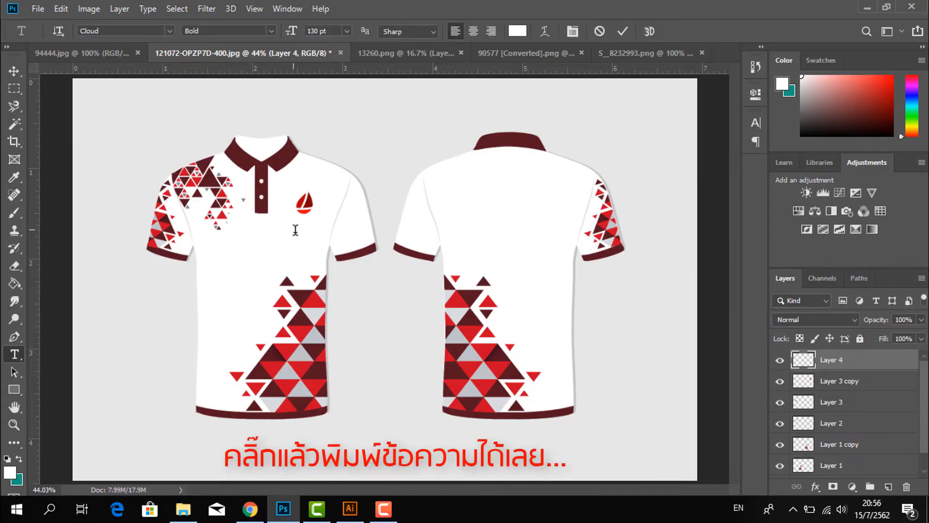
left_click(295, 230)
left_click_drag(330, 31, 271, 31)
type("10")
key("Return")
type("LOGO")
Recolour all of the "Titanic" text with the dark red 7c0101 sampled from the sailboat logo.
key("ctrl+a")
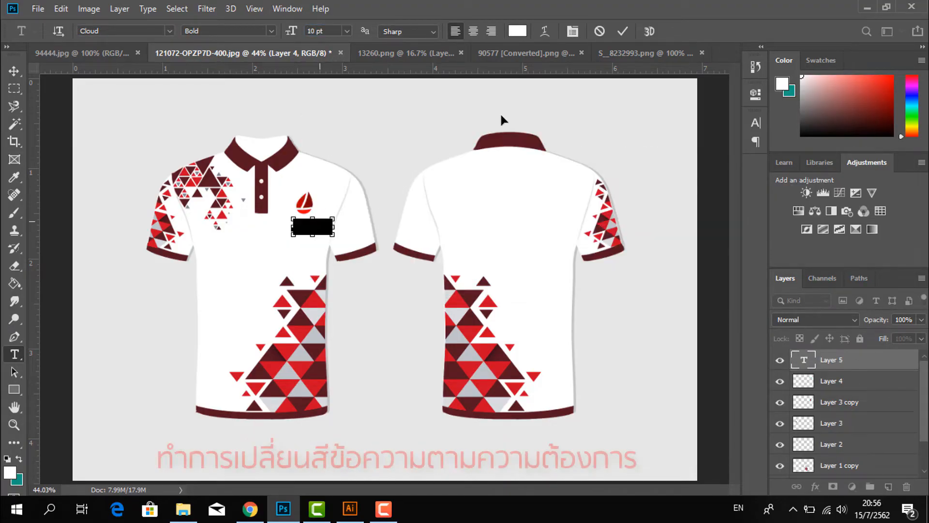
left_click(517, 31)
left_click(314, 200)
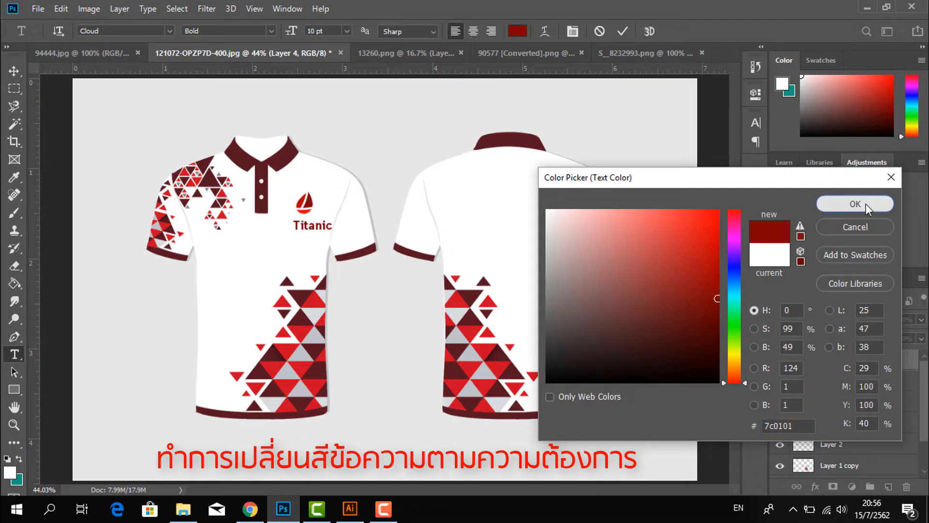
left_click(866, 204)
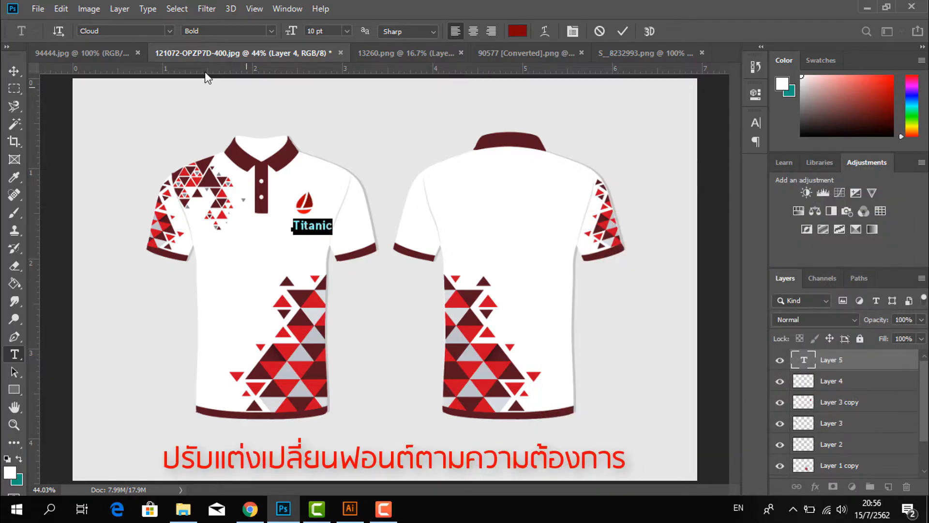
Change the "Titanic" text to the RSU Bold font and centre it just below the sailboat logo.
type("RSU")
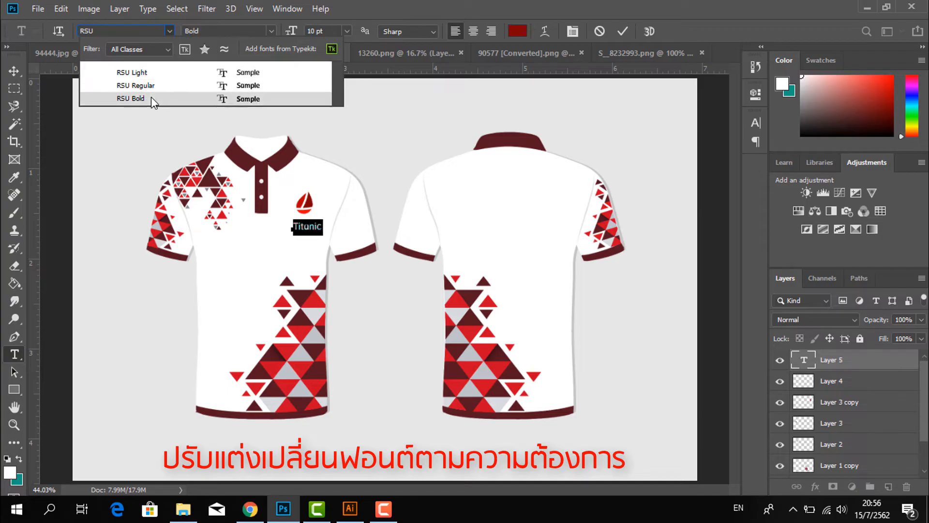
left_click(145, 98)
key("Return")
key("ctrl+Return")
key("v")
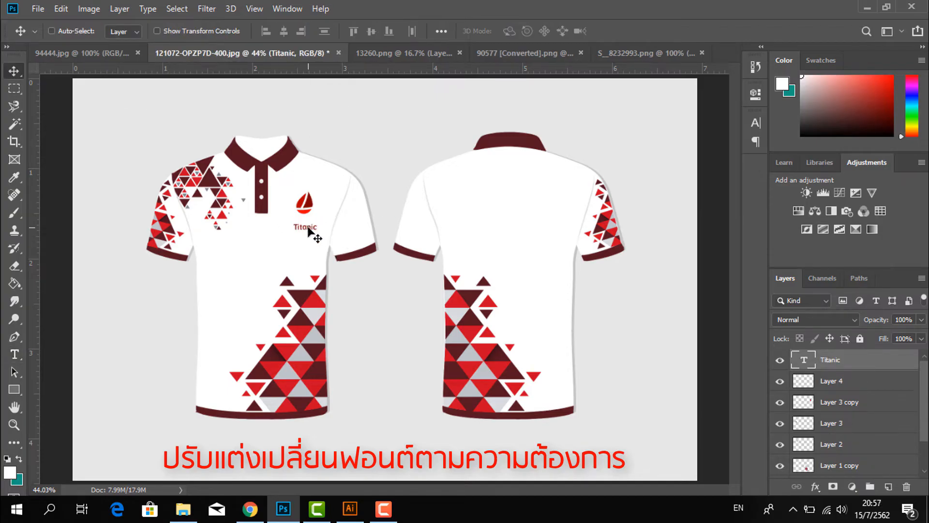
left_click_drag(310, 233, 309, 225)
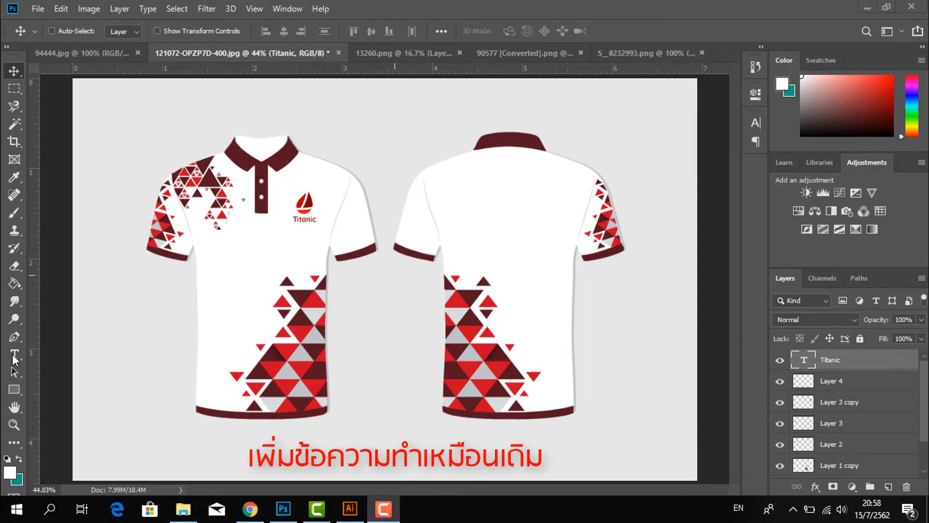
Add the text "STAFF" in RSU Bold at 20 pt on the back shirt, centred below the collar.
left_click(14, 354)
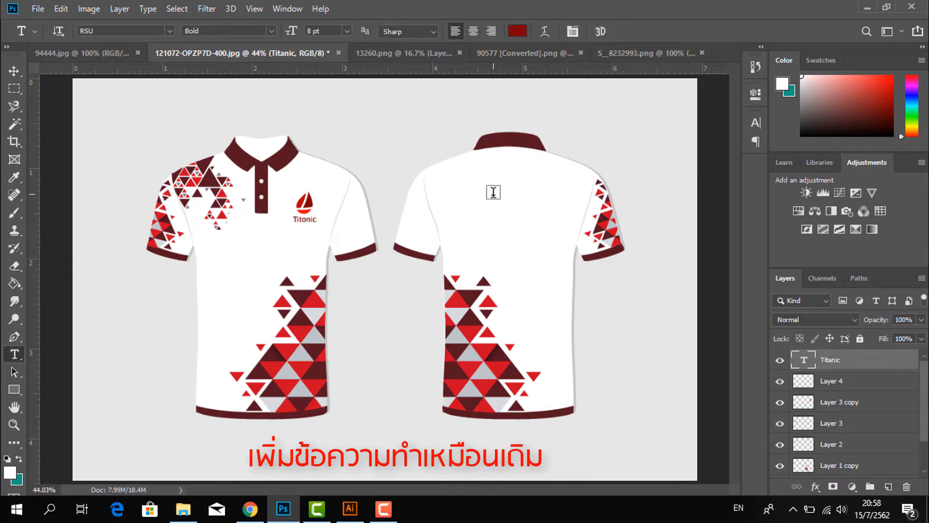
left_click(493, 192)
type("20")
key("Return")
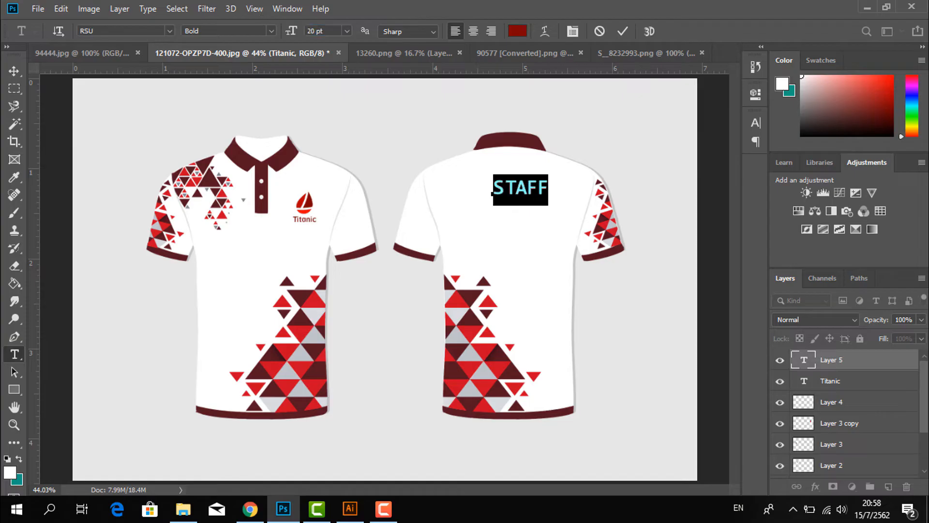
left_click(573, 31)
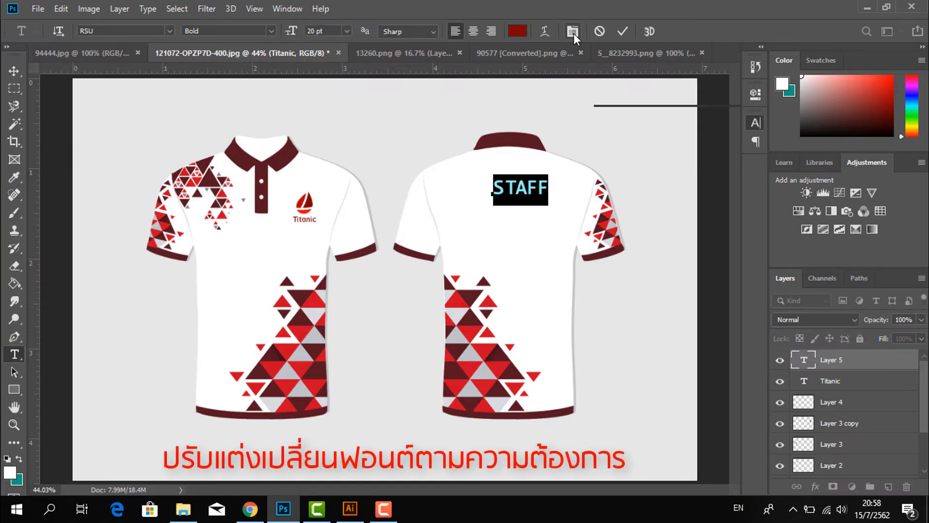
left_click(609, 216)
left_click(715, 117)
left_click_drag(543, 228, 529, 231)
Recolour the "STAFF" text to a medium neutral grey and commit the text.
left_click(517, 31)
left_click(551, 299)
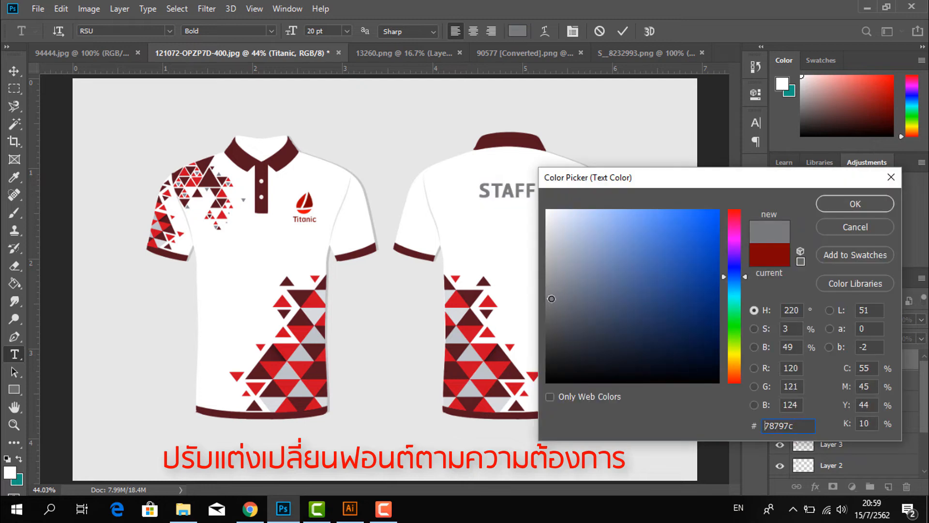
left_click(551, 302)
left_click(854, 204)
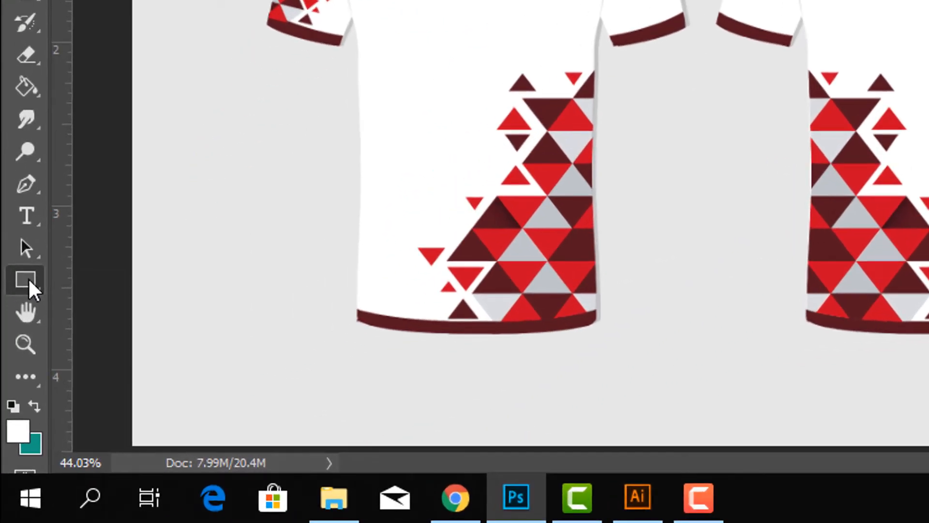
Draw a thin rectangle about 186 × 9 px directly beneath the "STAFF" text as an underline.
right_click(16, 388)
left_click(81, 278)
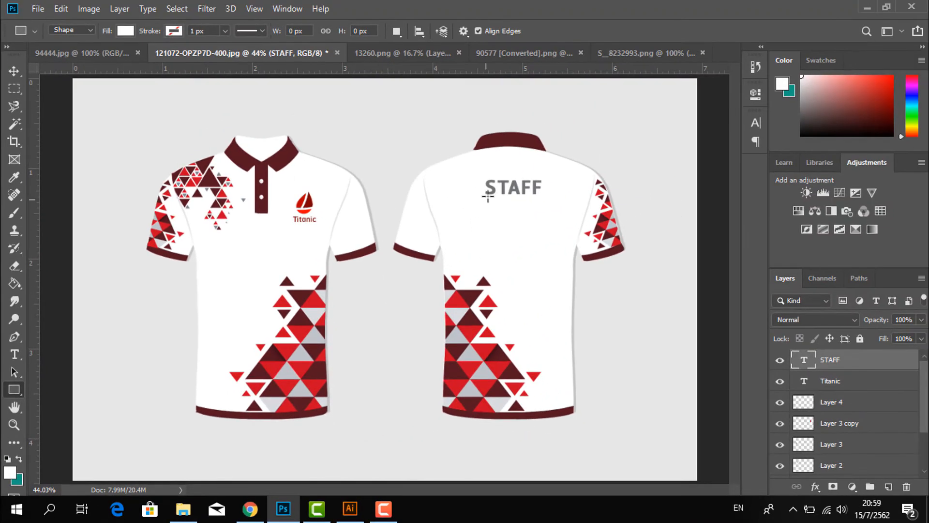
scroll(527, 237, "up", 2)
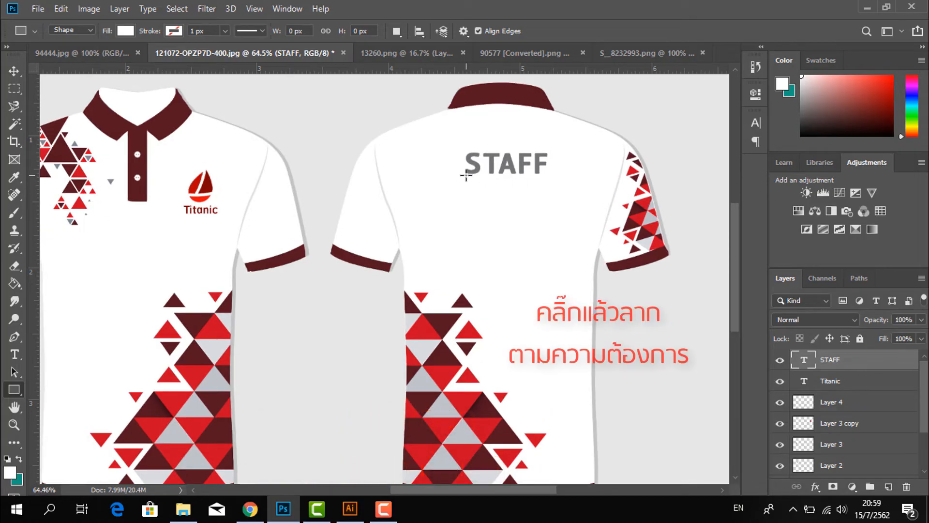
left_click_drag(465, 176, 547, 178)
Fill the underline rectangle with the dark maroon sampled from the back shirt's triangle pattern.
left_click(586, 174)
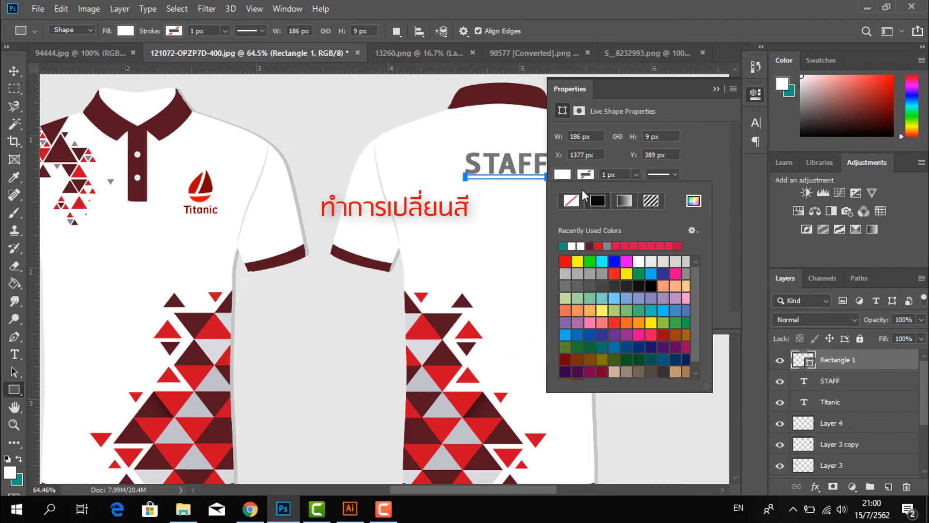
left_click(695, 202)
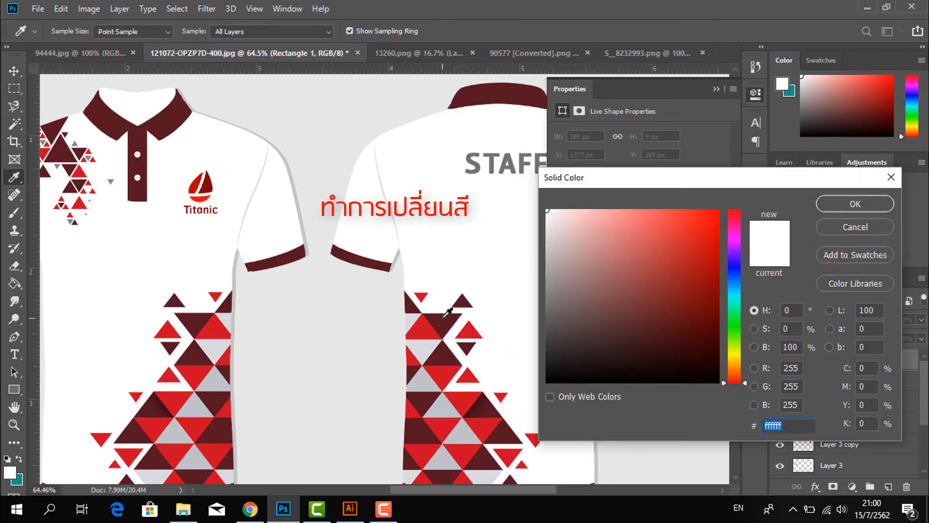
left_click(475, 320)
left_click(858, 201)
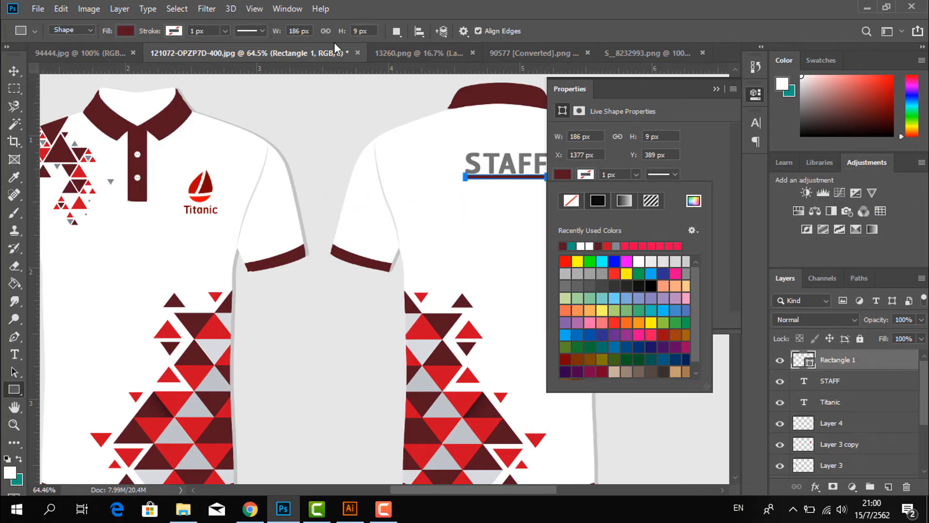
left_click(716, 87)
left_click(715, 87)
key("ctrl+0")
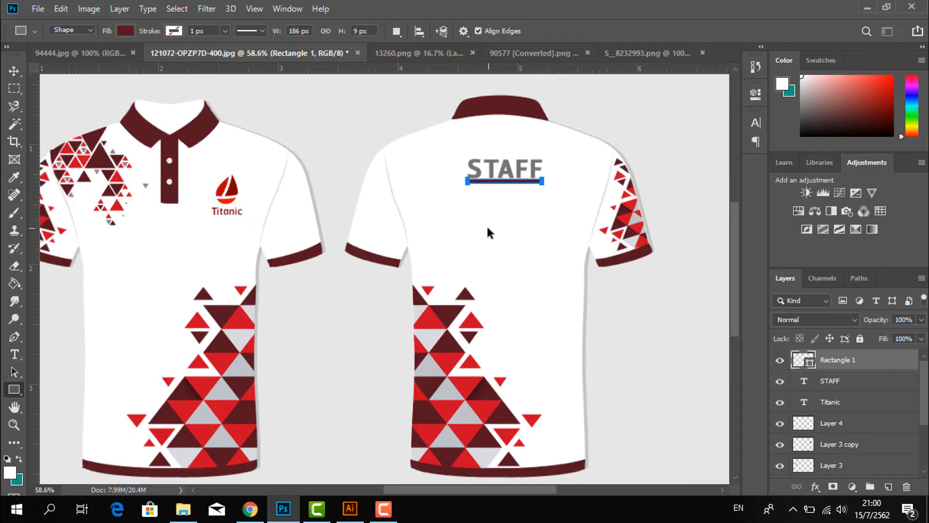
scroll(485, 234, "down", 2)
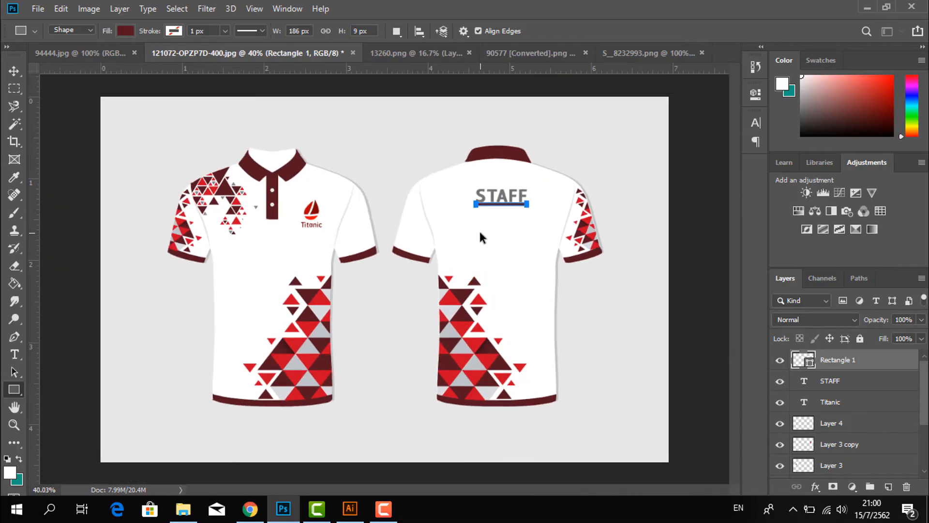
left_click(12, 71)
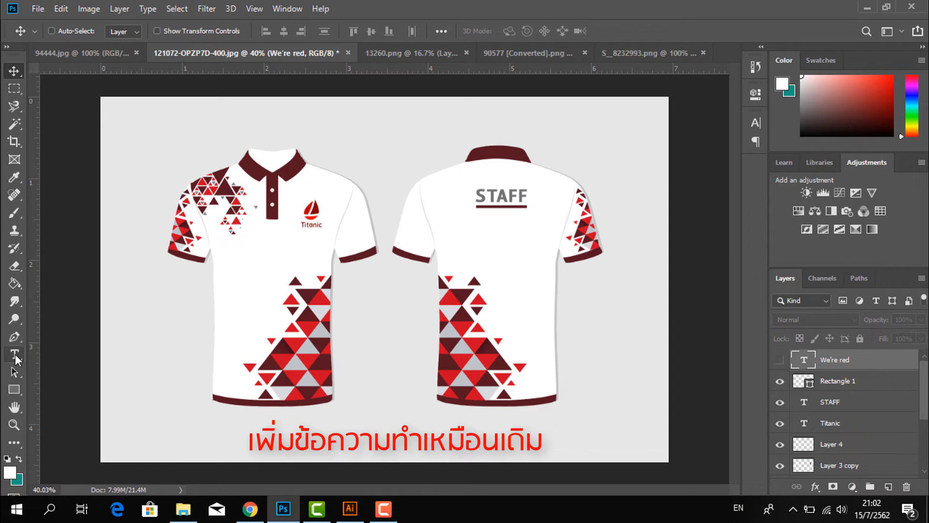
Add the text "We're red" in maroon RSU Bold below the underline on the back shirt.
left_click(15, 355)
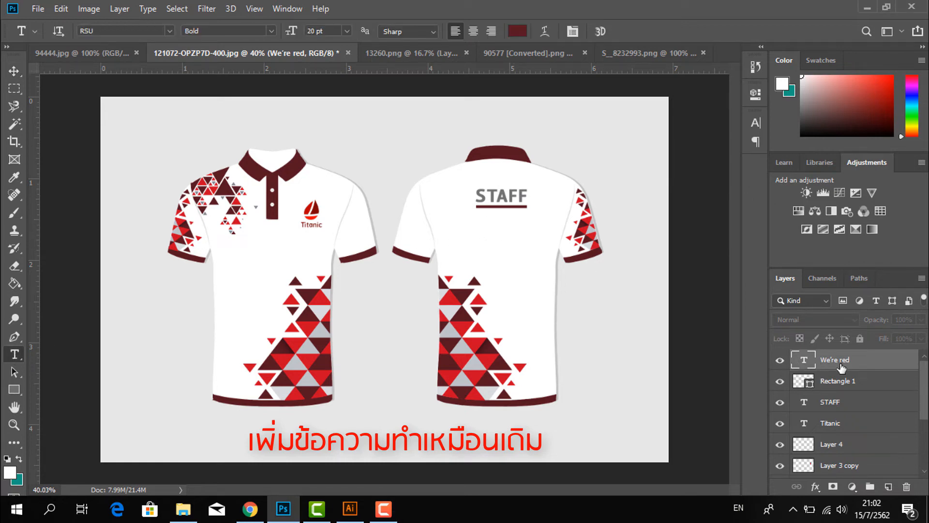
left_click(504, 232)
key("ctrl+a")
Reduce the "We're red" text to 12.5 pt and place it directly under the underline, matching its width.
left_click(571, 31)
left_click_drag(307, 31, 333, 31)
type("10")
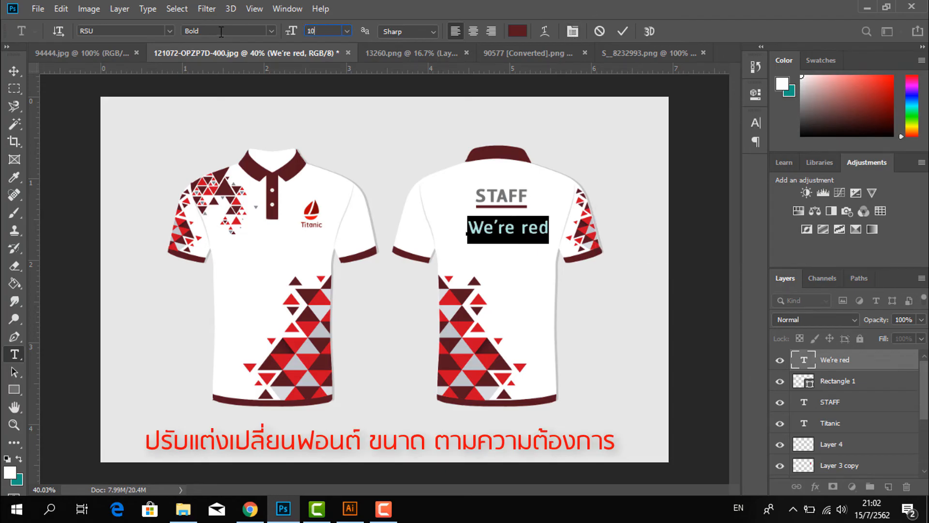
left_click(501, 231)
left_click_drag(521, 260, 531, 244)
left_click_drag(291, 31, 293, 33)
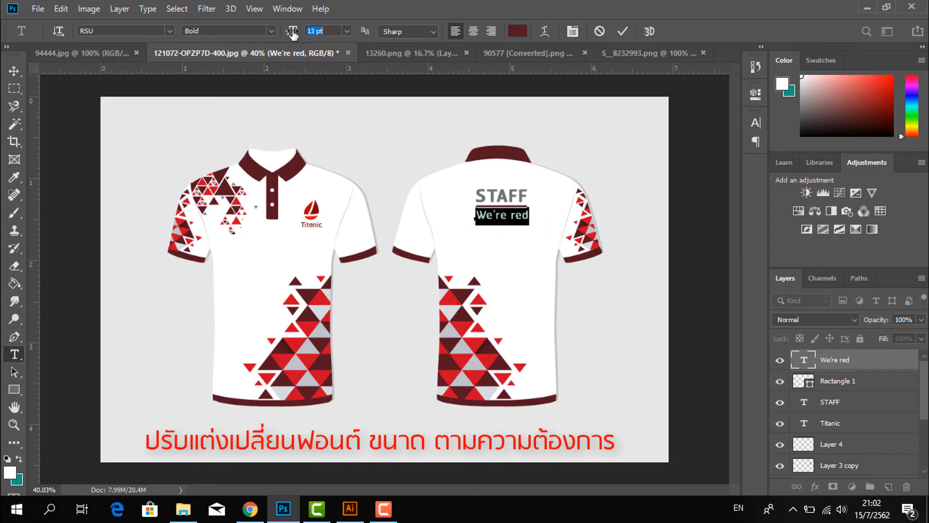
left_click(19, 70)
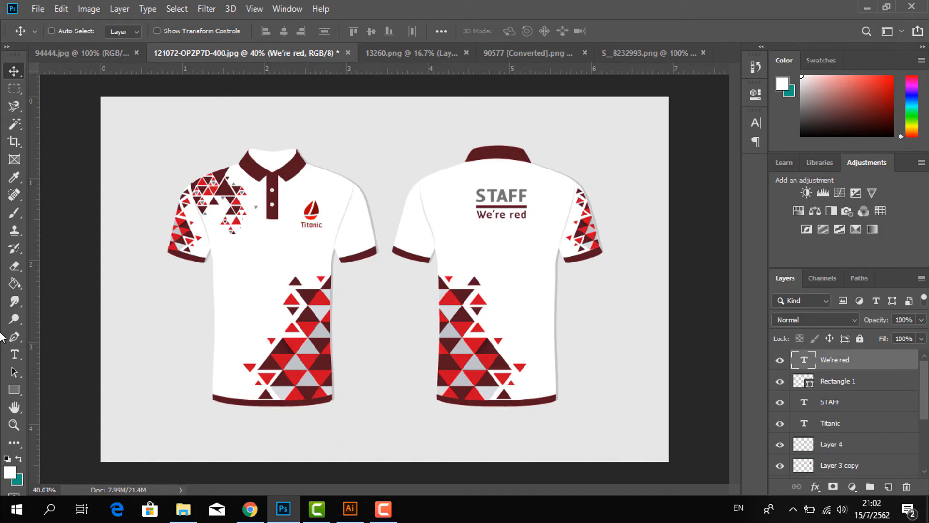
Add a Thai text line with the labels "หน้า" and "หลัง" above the front and back shirts.
left_click(257, 131)
key("grave")
type("หย")
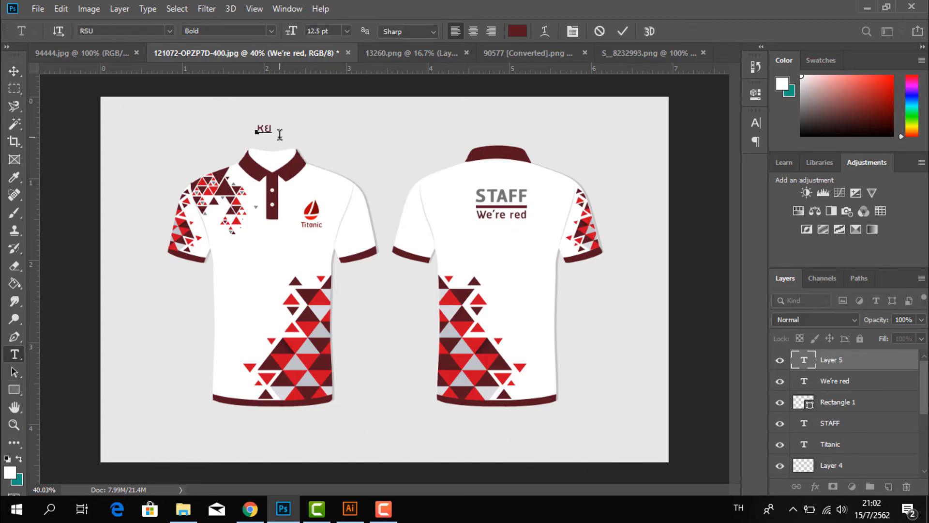
left_click(14, 71)
left_click_drag(352, 140, 356, 141)
Slightly enlarge the font of the Thai labels above the shirts.
double_click(273, 131)
left_click_drag(291, 31, 295, 31)
left_click(14, 72)
Remove surplus spaces between the two Thai labels so that "หลัง" sits above the back shirt's collar.
double_click(414, 127)
key("BackSpace")
key("BackSpace")
key("BackSpace")
key("BackSpace")
left_click(21, 72)
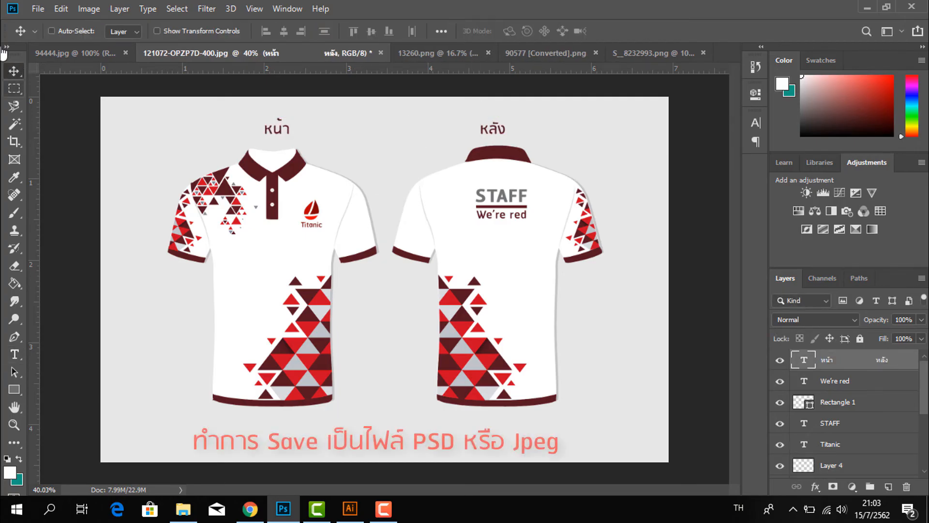
Start saving the mockup under a new file with JPEG as the format.
left_click(35, 8)
left_click(57, 160)
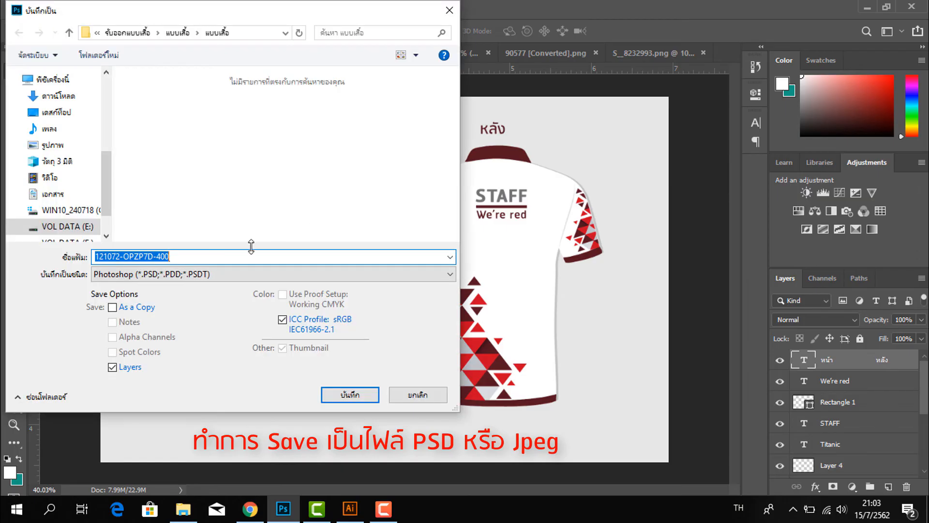
left_click(234, 272)
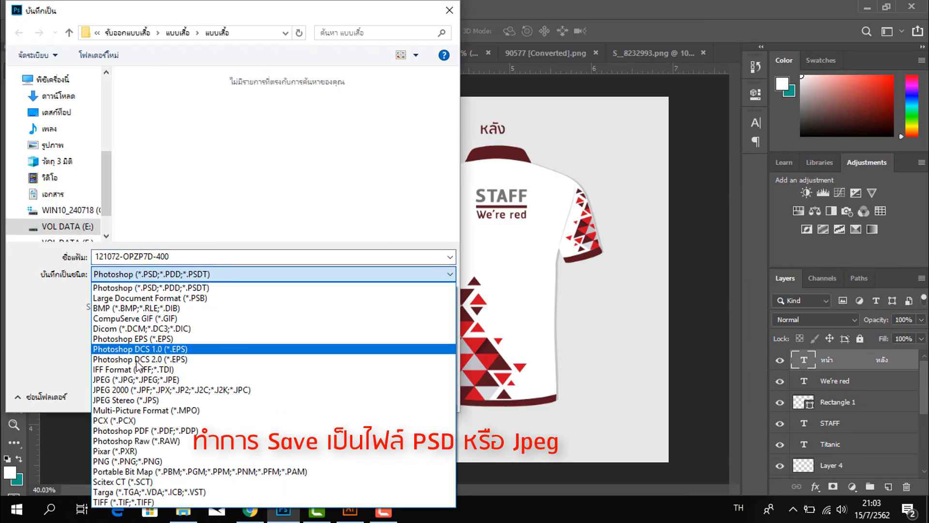
left_click(130, 380)
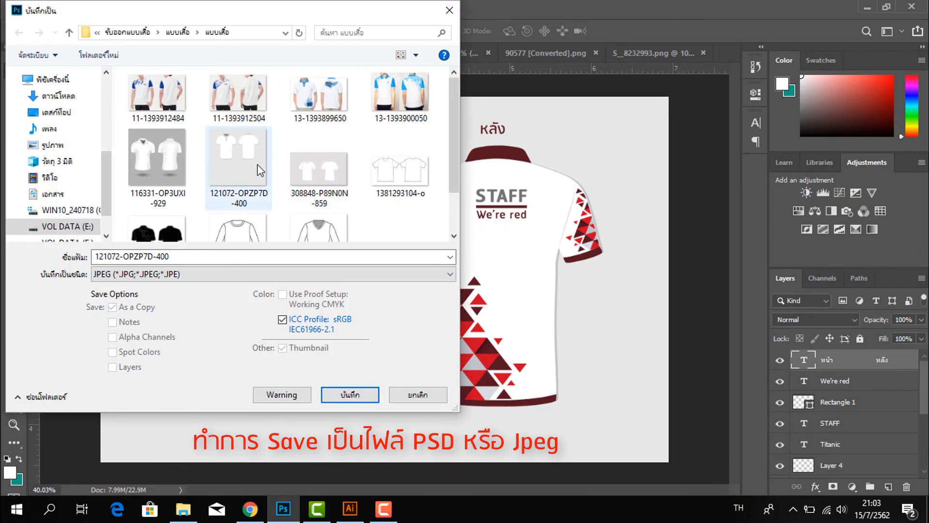
Go up to the รับออกแบบเสื้อ folder and open the subfolder for the exported mockup as the save location.
left_click(178, 33)
left_click(135, 34)
scroll(176, 182, "down", 3)
scroll(177, 183, "up", 3)
double_click(176, 183)
Name the file 001 and save the JPEG at quality 12 (Maximum) with the Baseline ("Standard") format.
left_click(212, 256)
type("001")
left_click(240, 231)
left_click(359, 393)
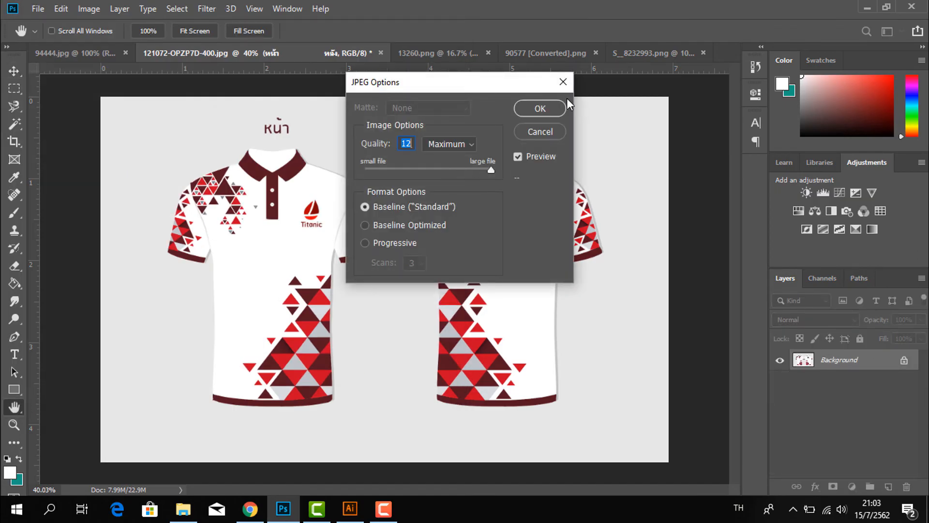
left_click(535, 112)
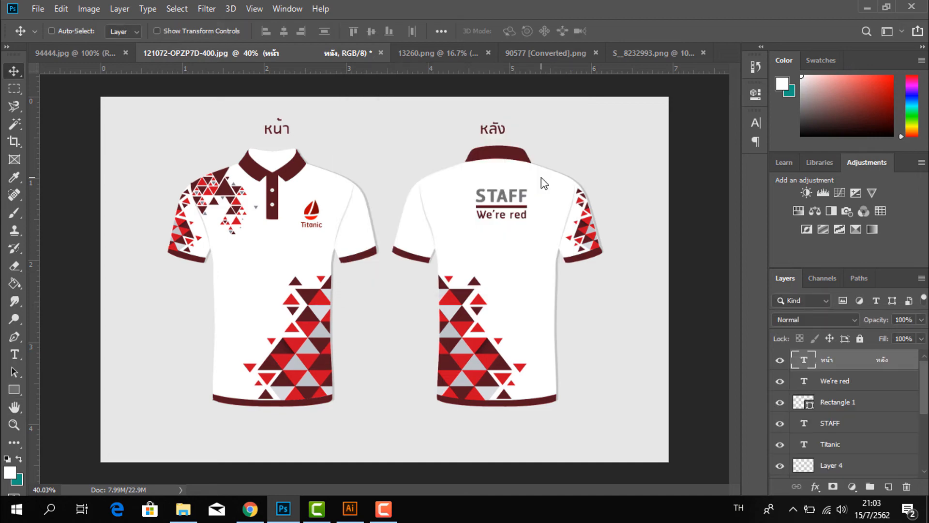
Open the exported 001.jpg from its folder in Photos and view it full screen.
left_click(182, 509)
left_click(176, 116)
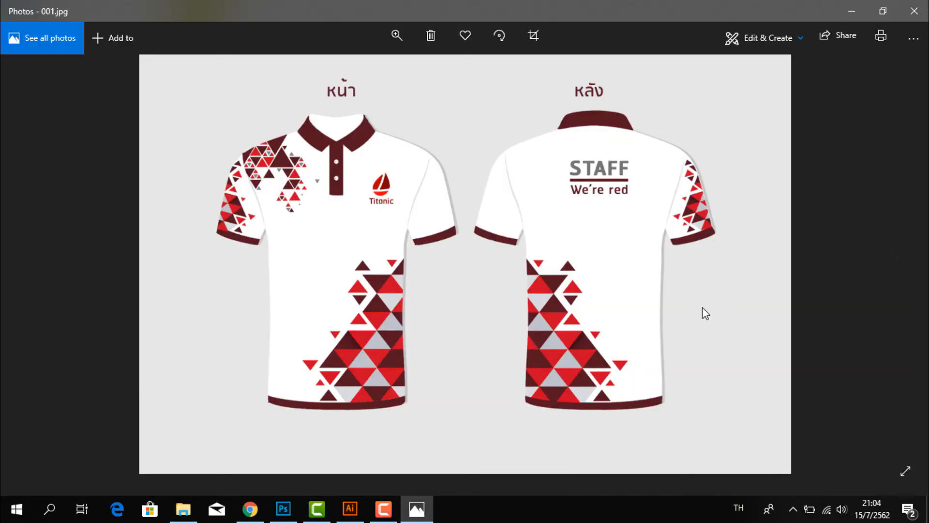
key("F11")
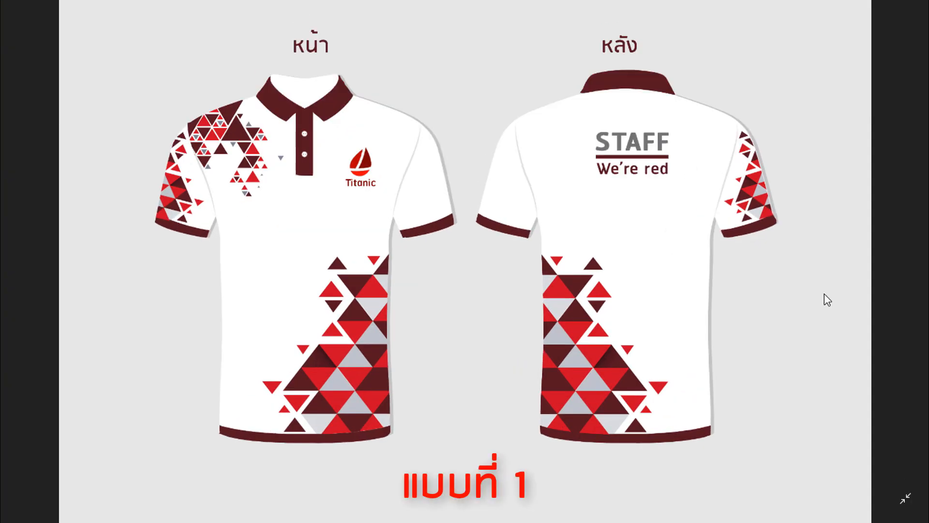